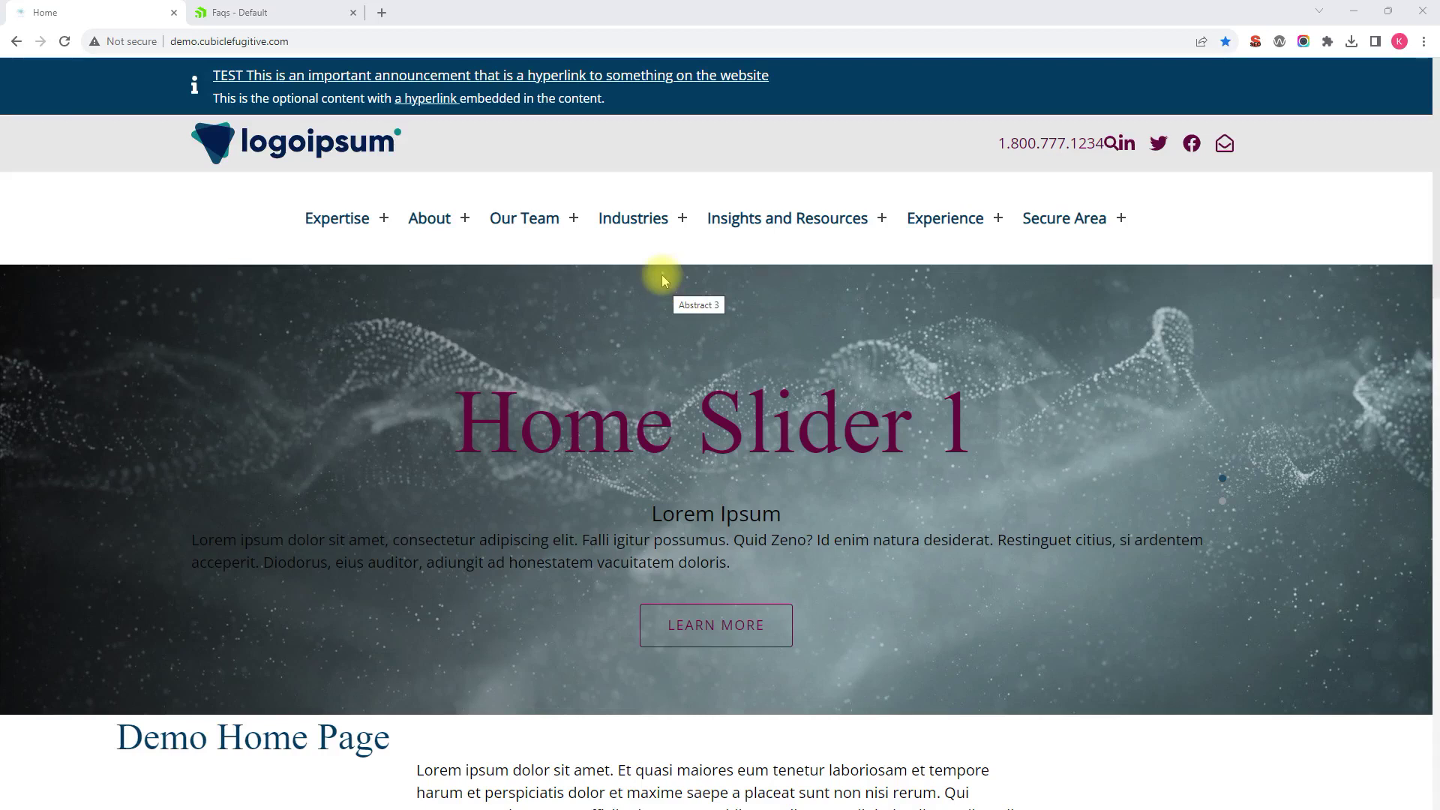
# Open the Cases page under Experience on the live site and look through the listed cases.
pyautogui.moveTo(965, 218)
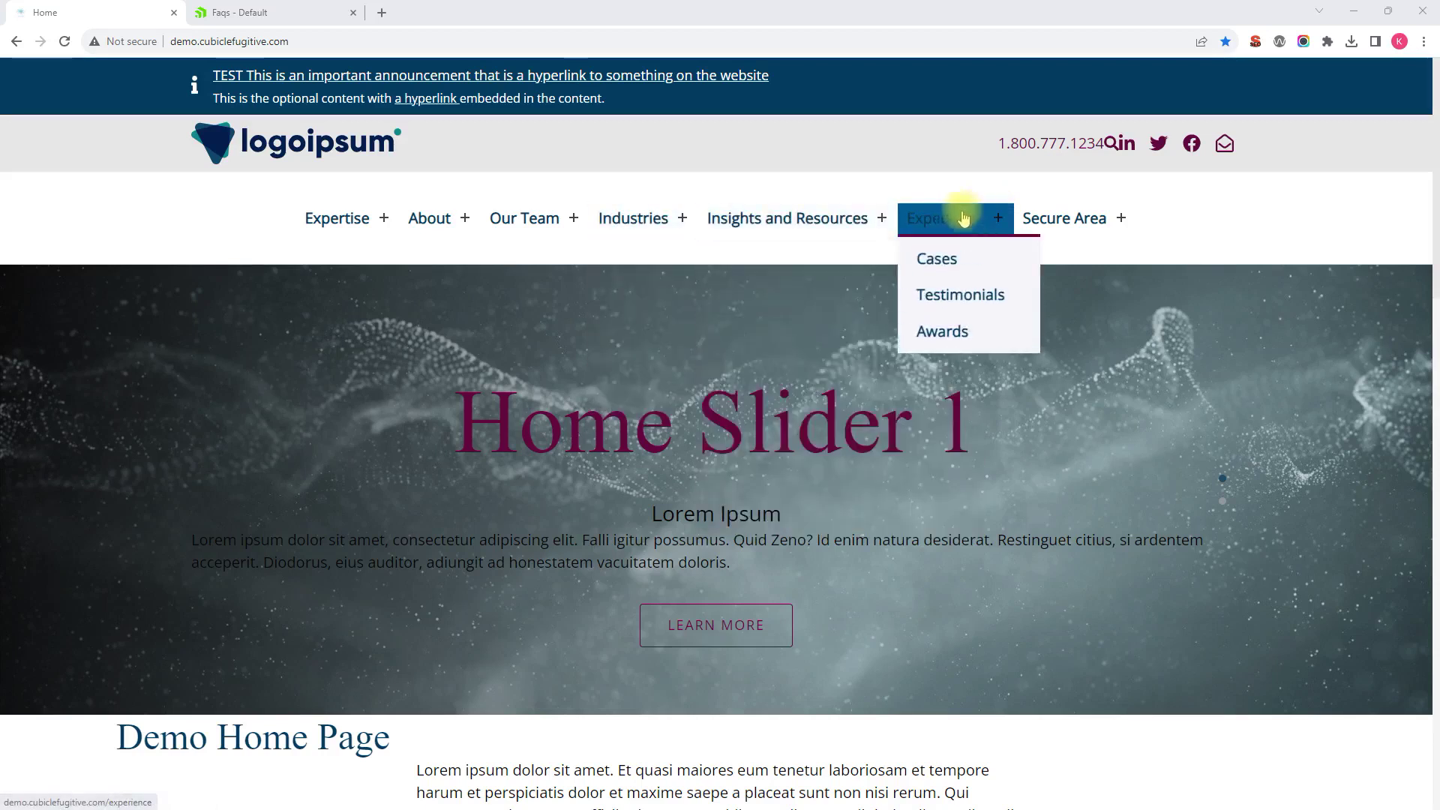
pyautogui.click(943, 267)
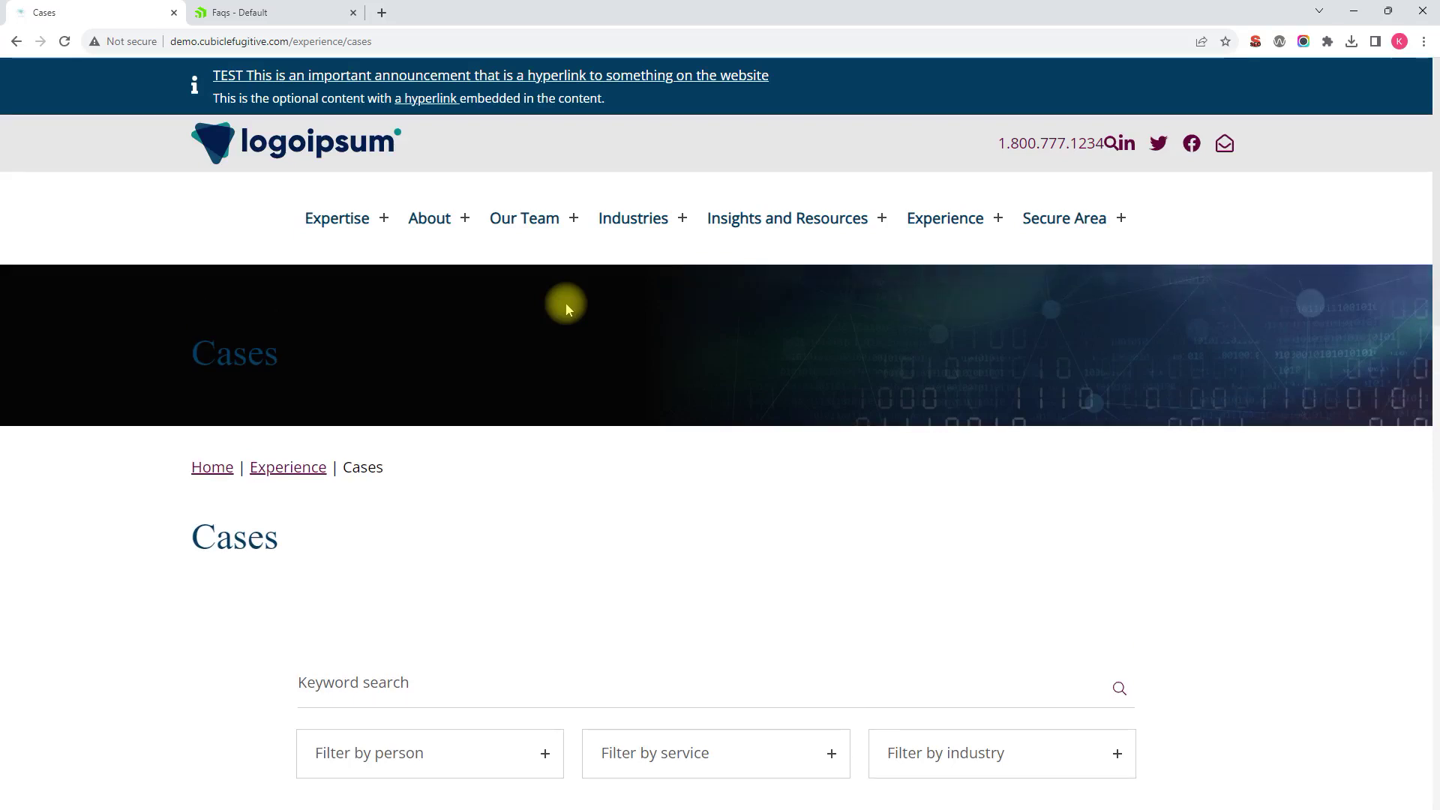
pyautogui.scroll(-1, 502, 355)
pyautogui.scroll(-5, 502, 354)
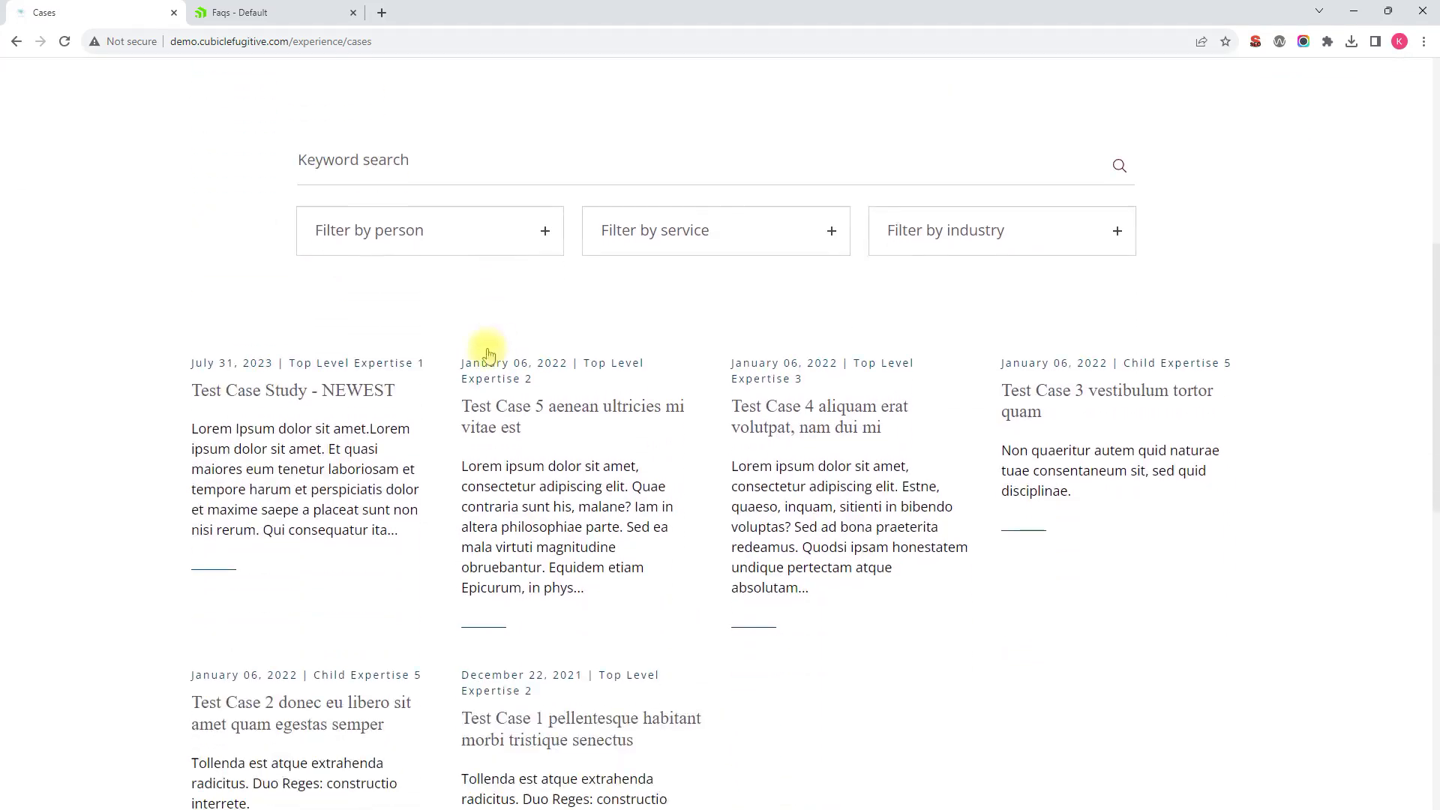
# View the Test Case Study - NEWEST detail page and return to the Cases listing.
pyautogui.click(348, 390)
pyautogui.scroll(-16, 451, 331)
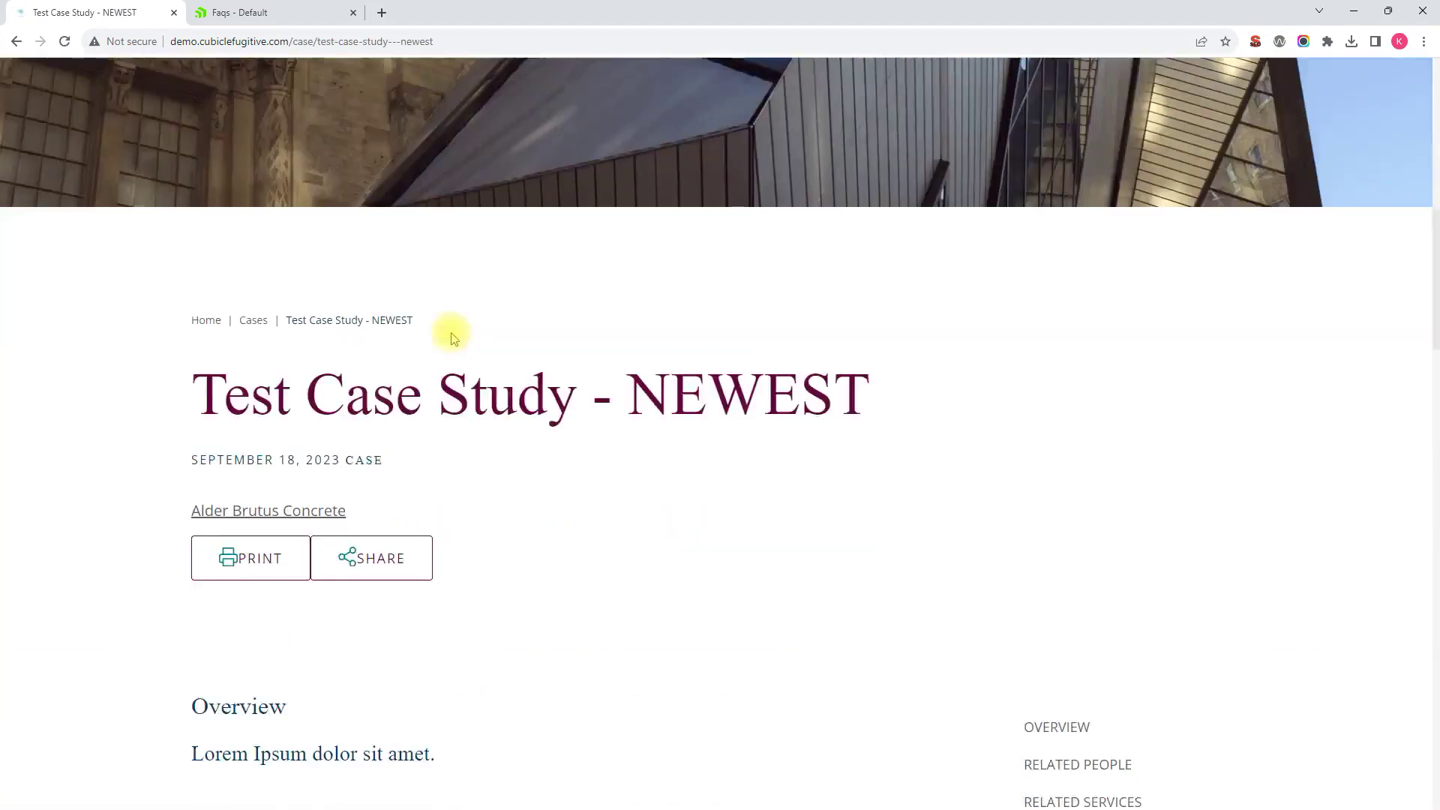
pyautogui.scroll(5, 461, 329)
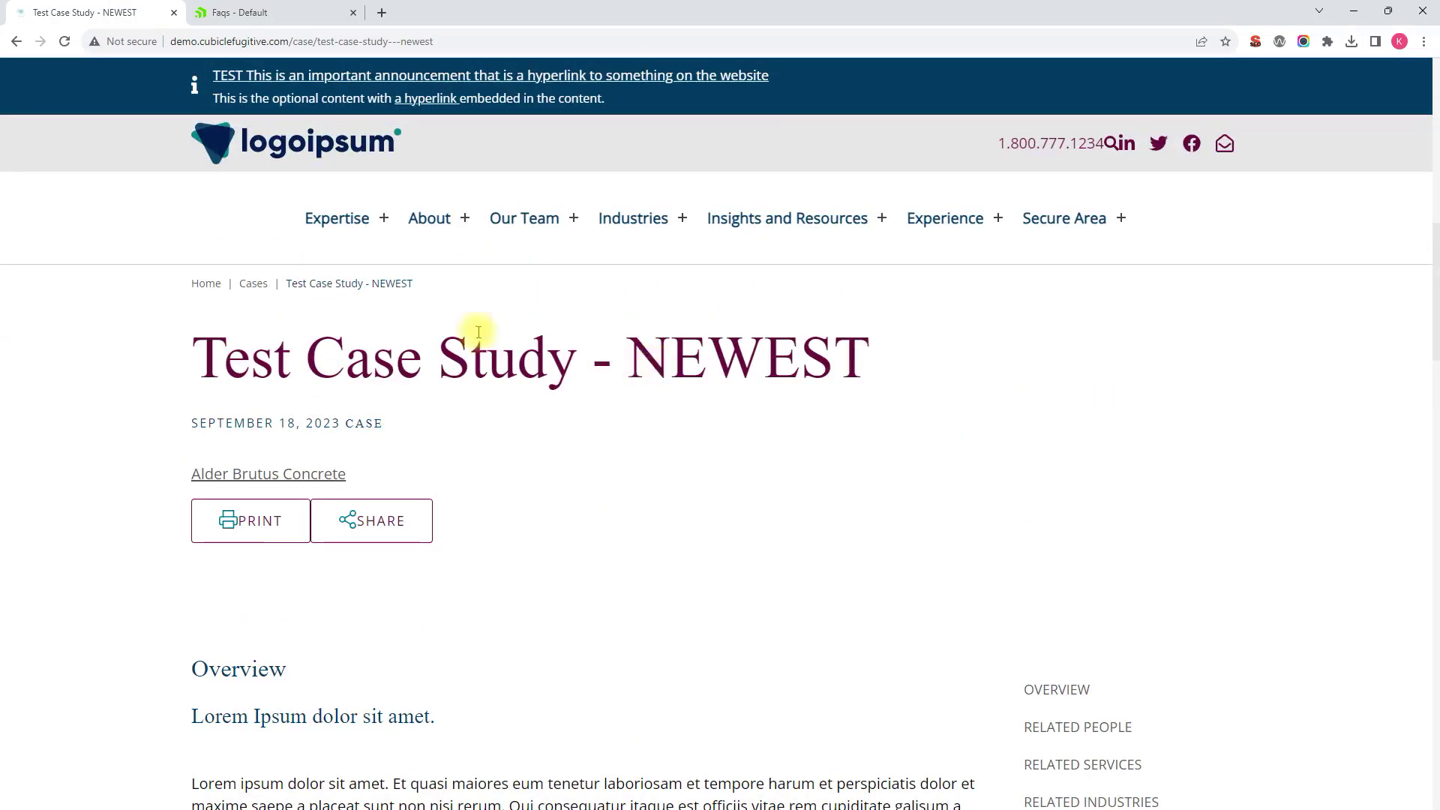
pyautogui.click(17, 44)
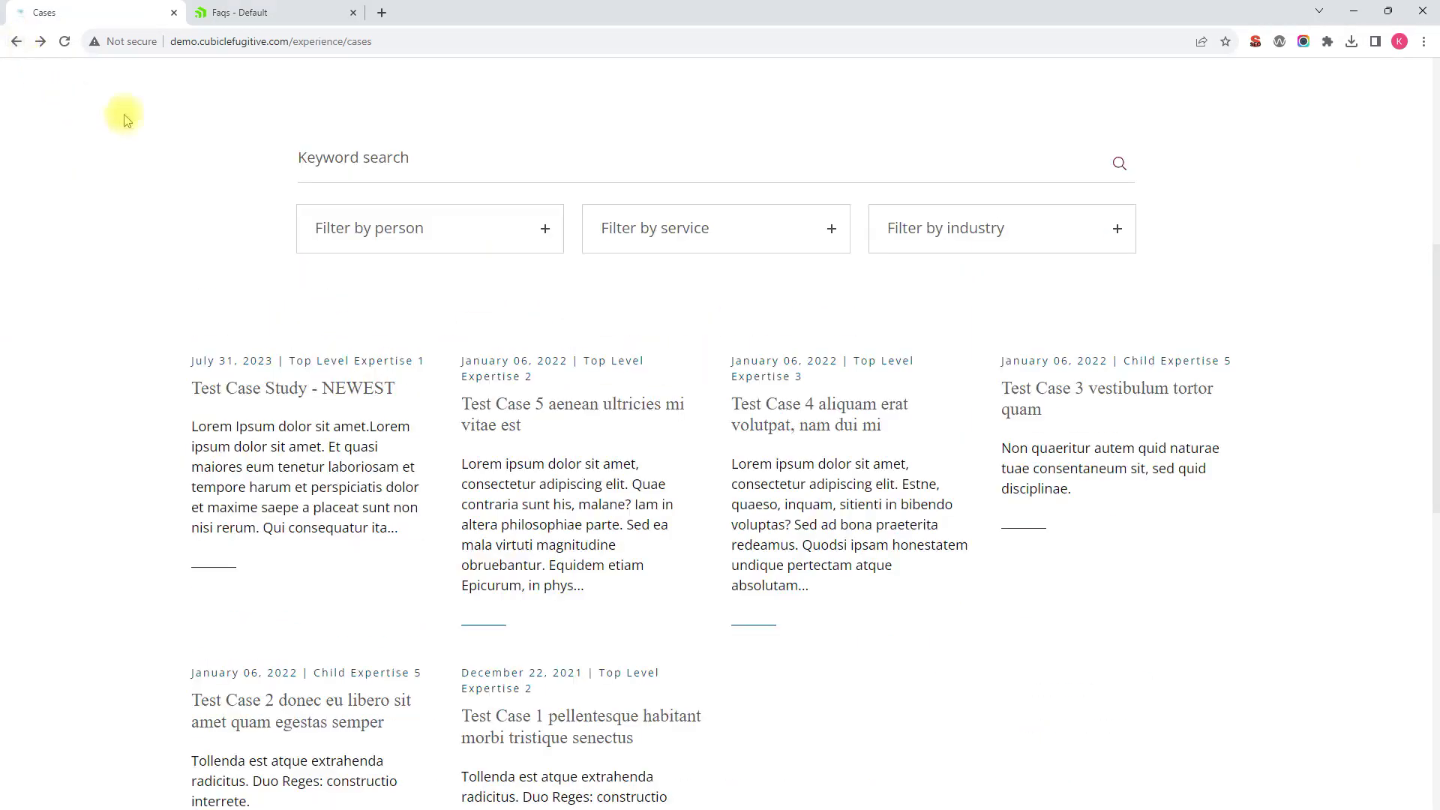
pyautogui.scroll(5, 225, 194)
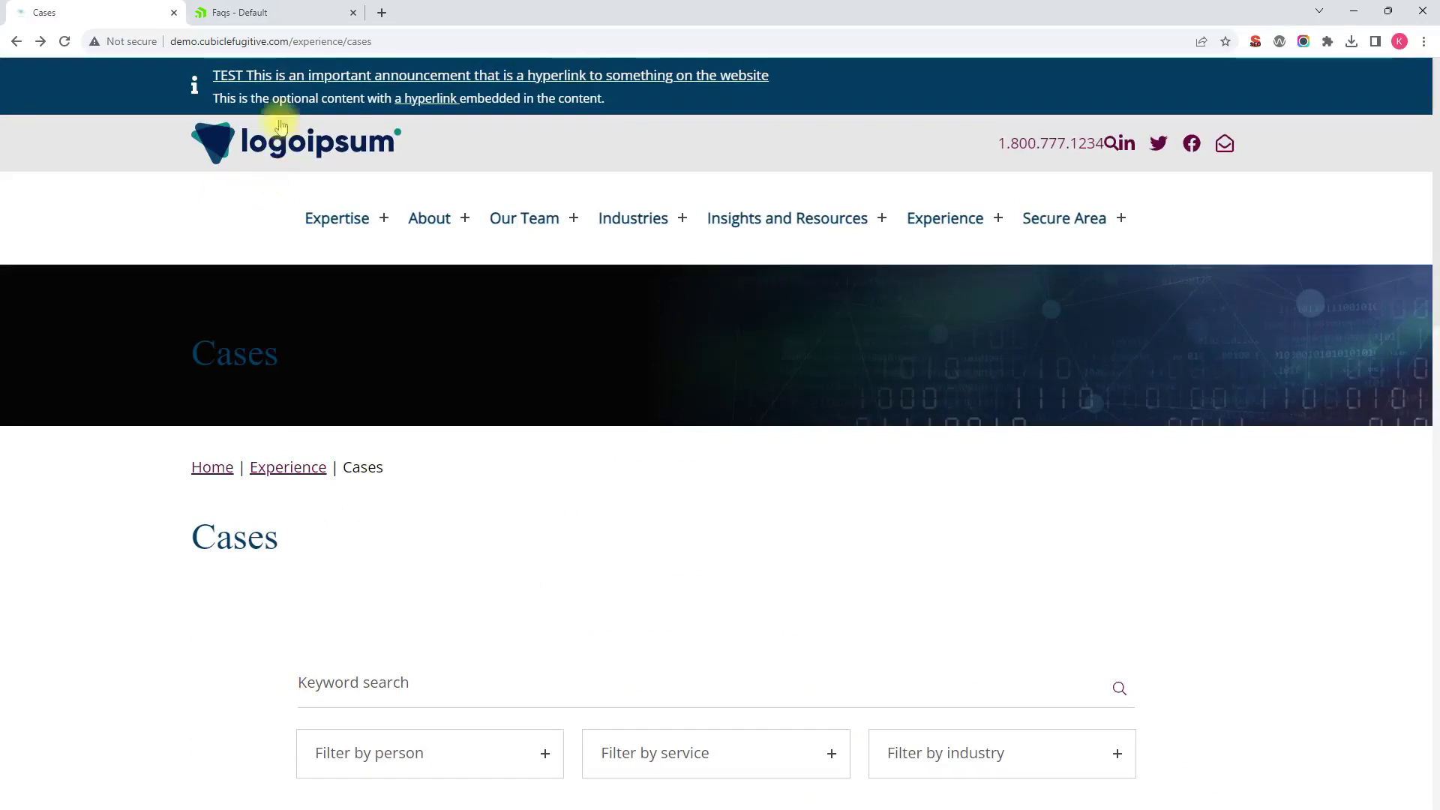
# Switch to the Sitefinity backend and open the Cases content list.
pyautogui.click(240, 12)
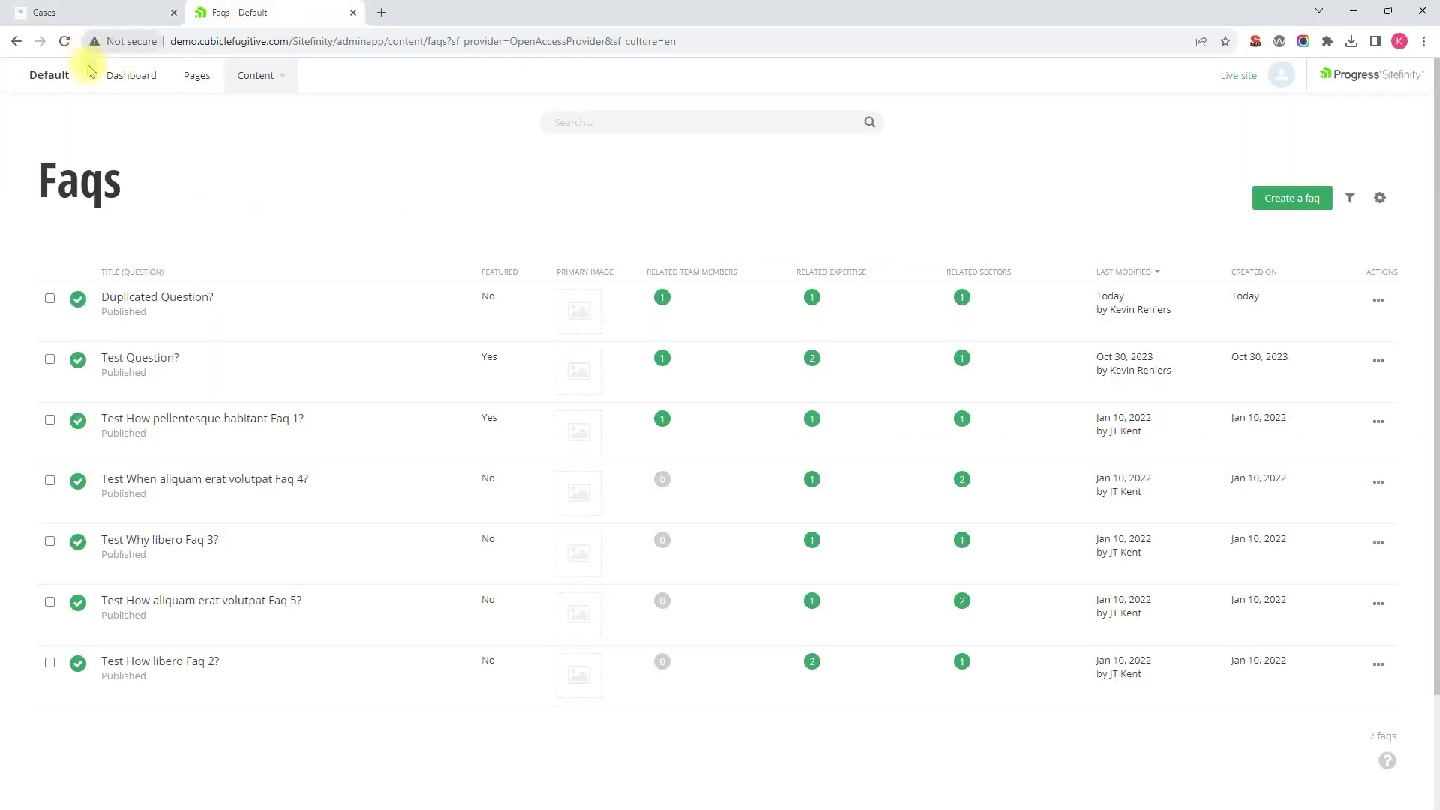
pyautogui.click(195, 77)
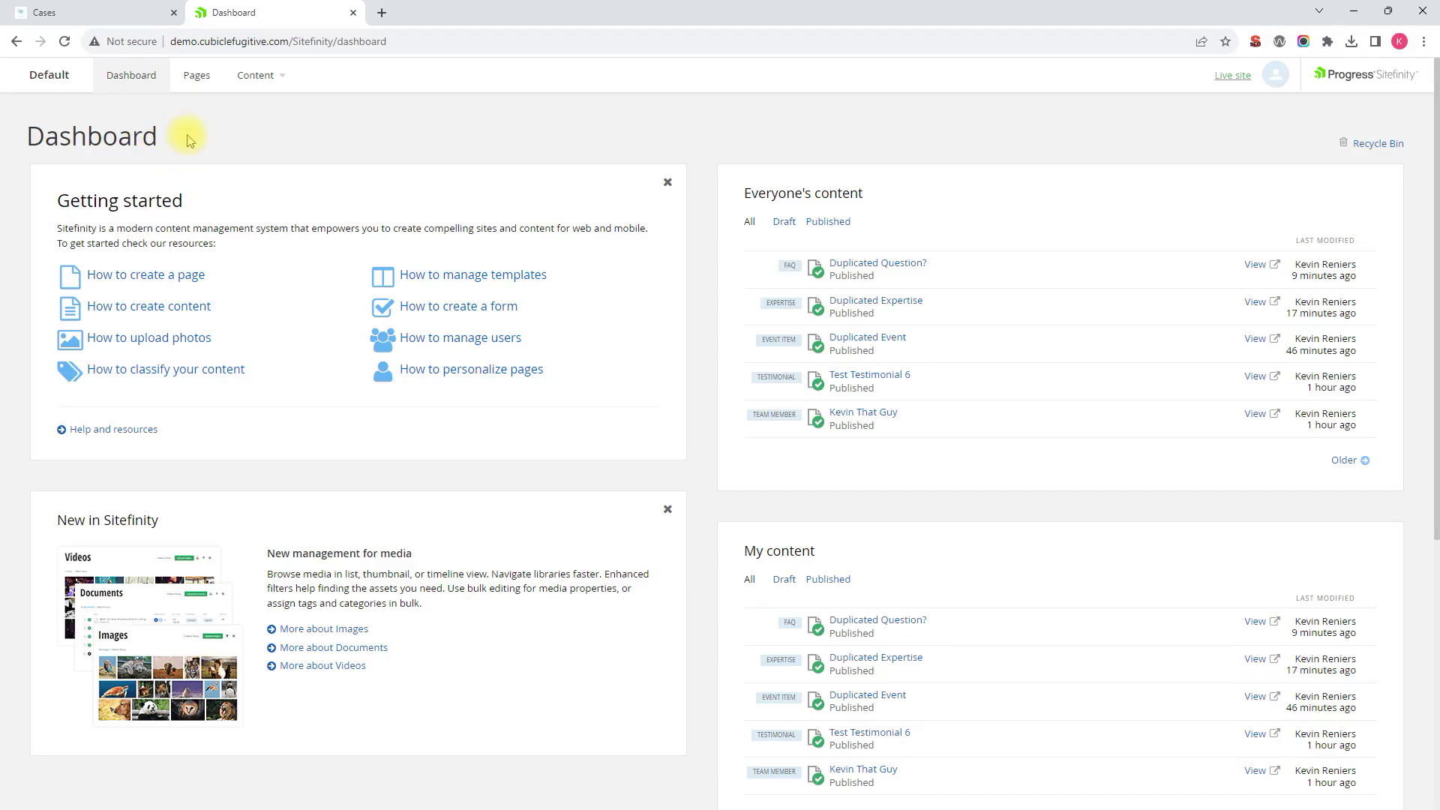
pyautogui.click(255, 75)
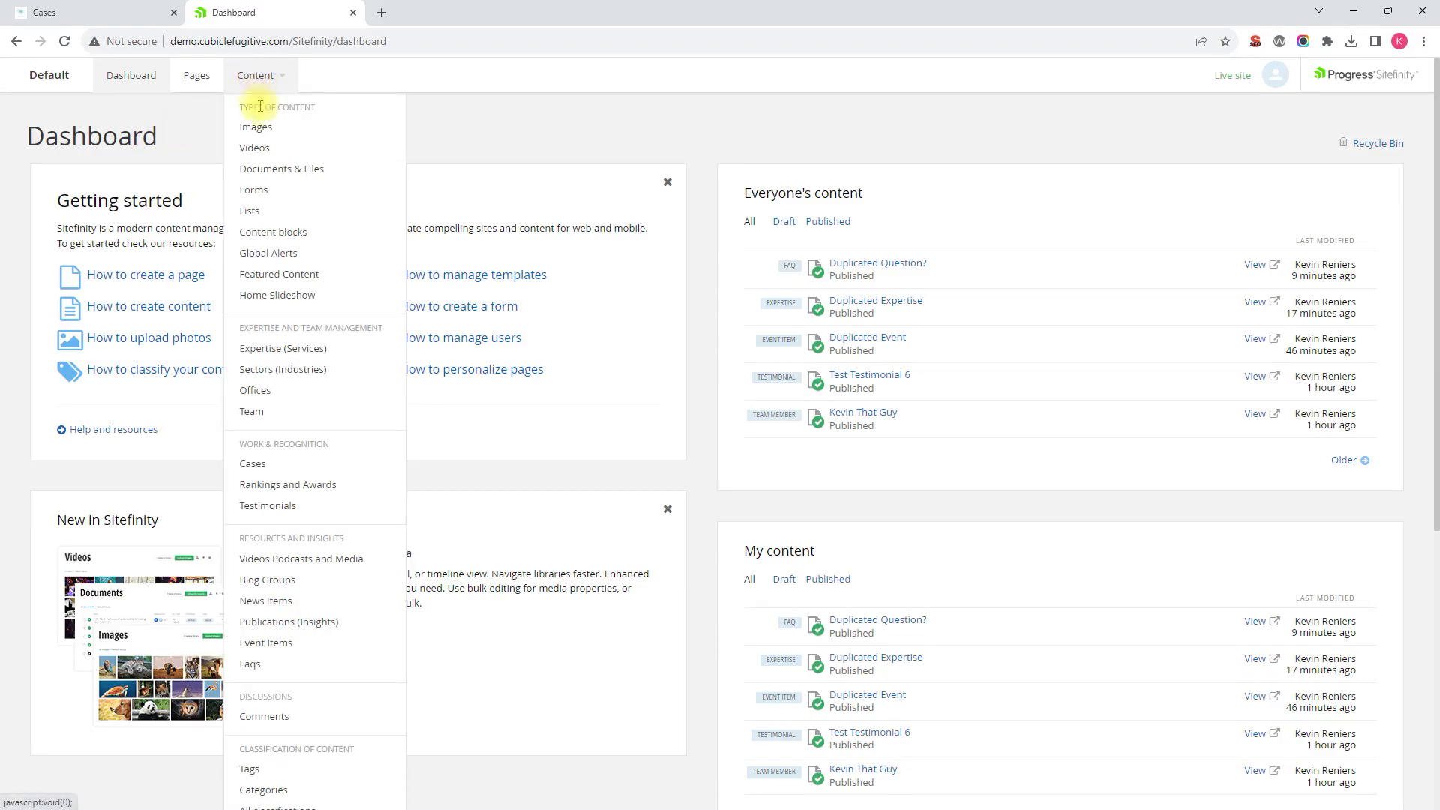
pyautogui.click(262, 467)
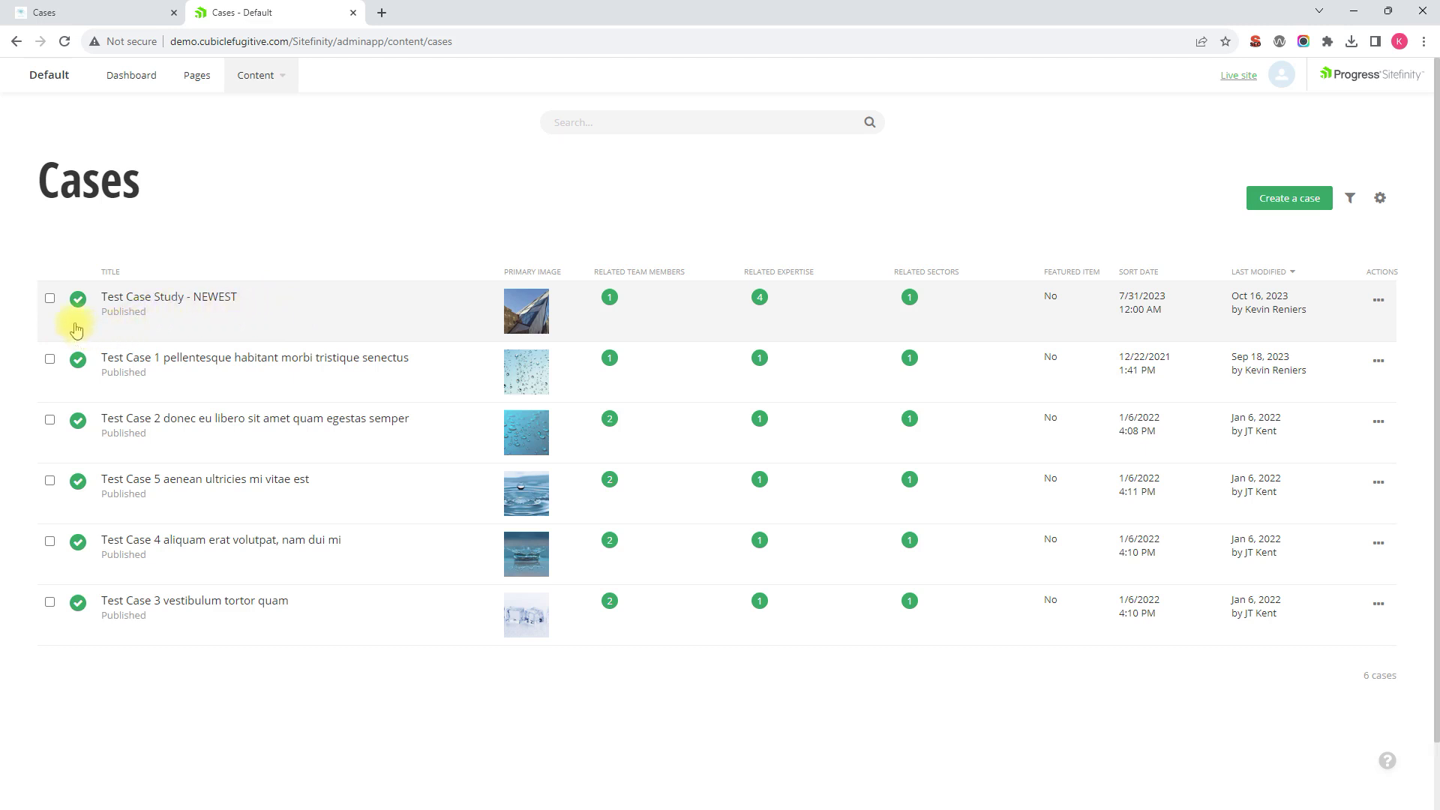
# Duplicate the Test Case Study - NEWEST case to start a new case from it.
pyautogui.click(50, 299)
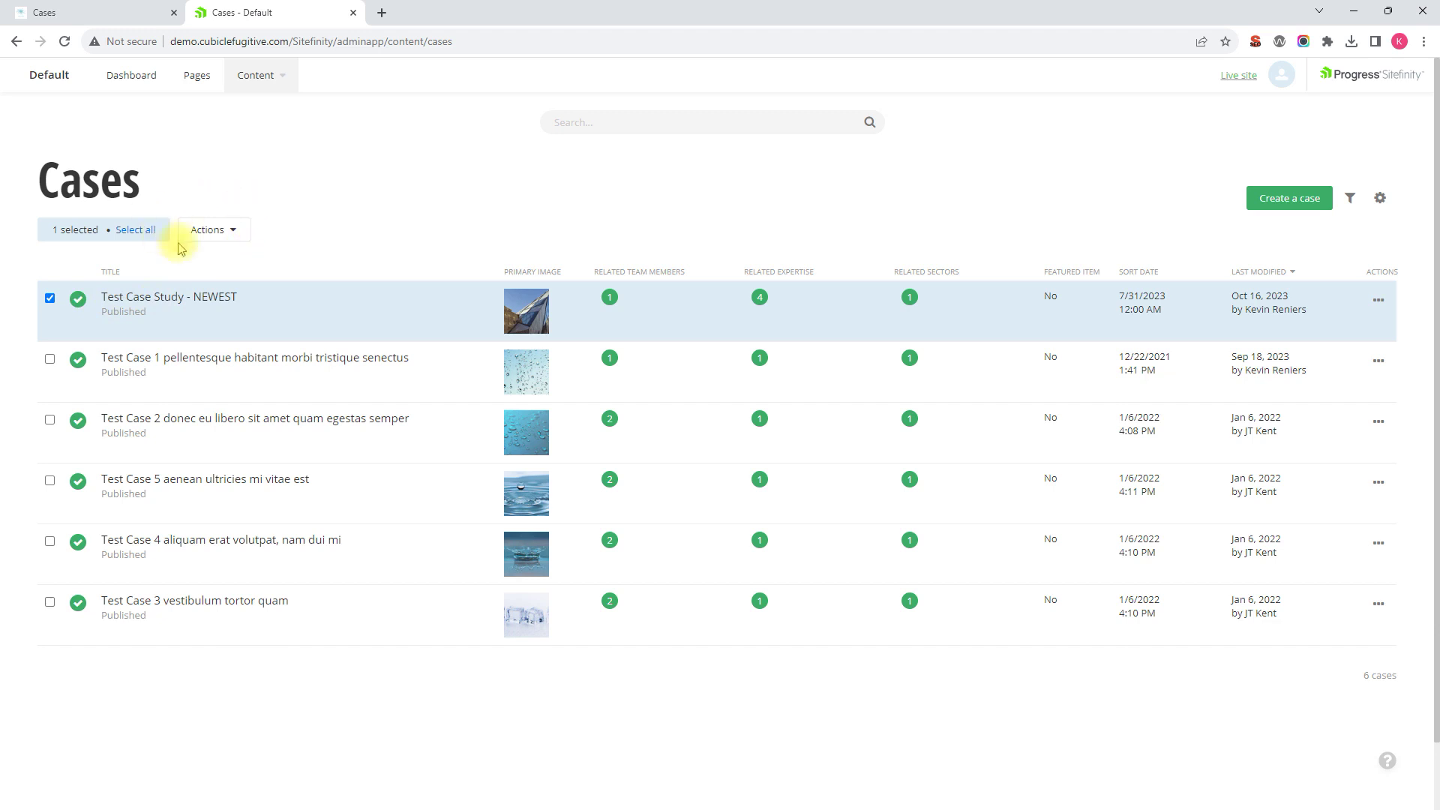
pyautogui.click(234, 232)
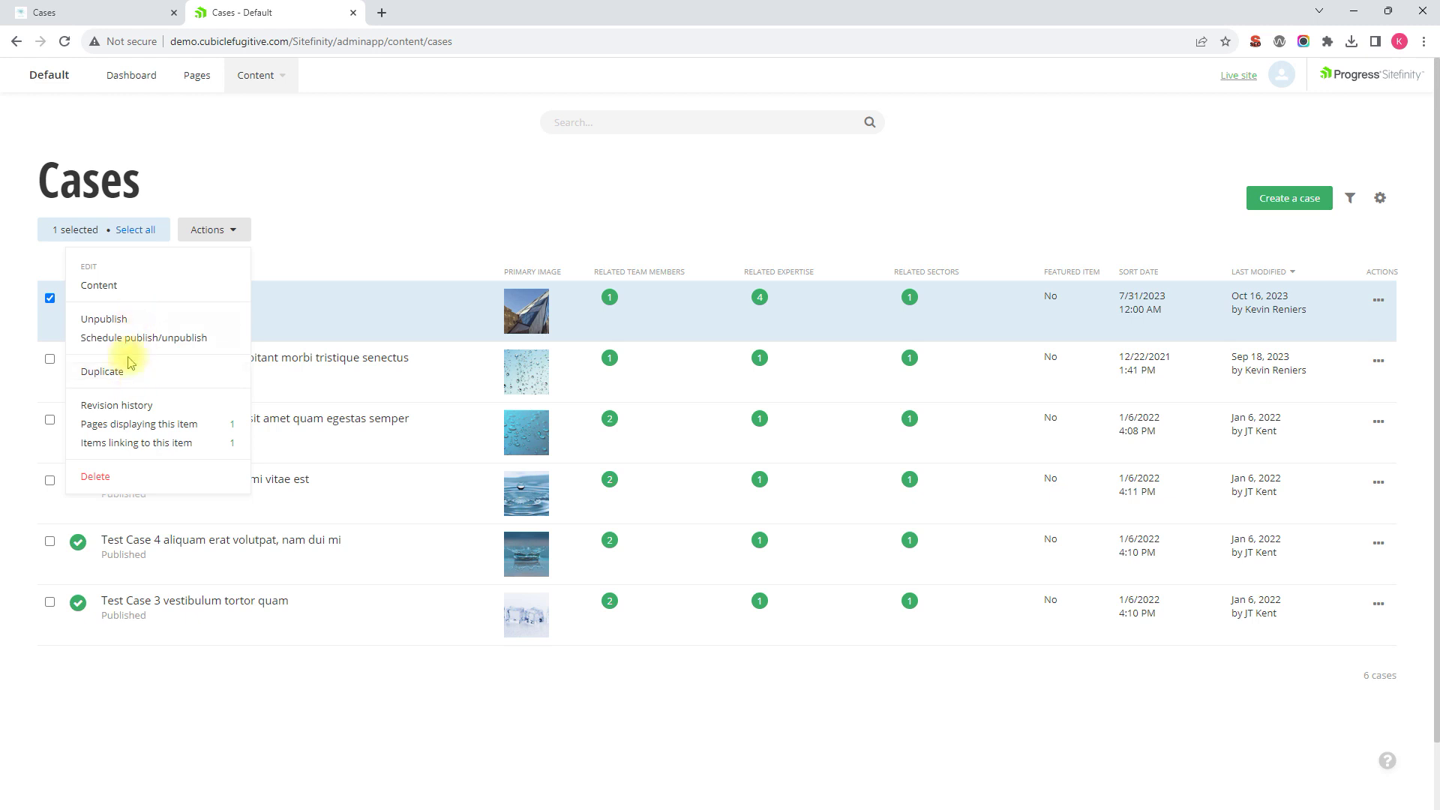
pyautogui.click(403, 201)
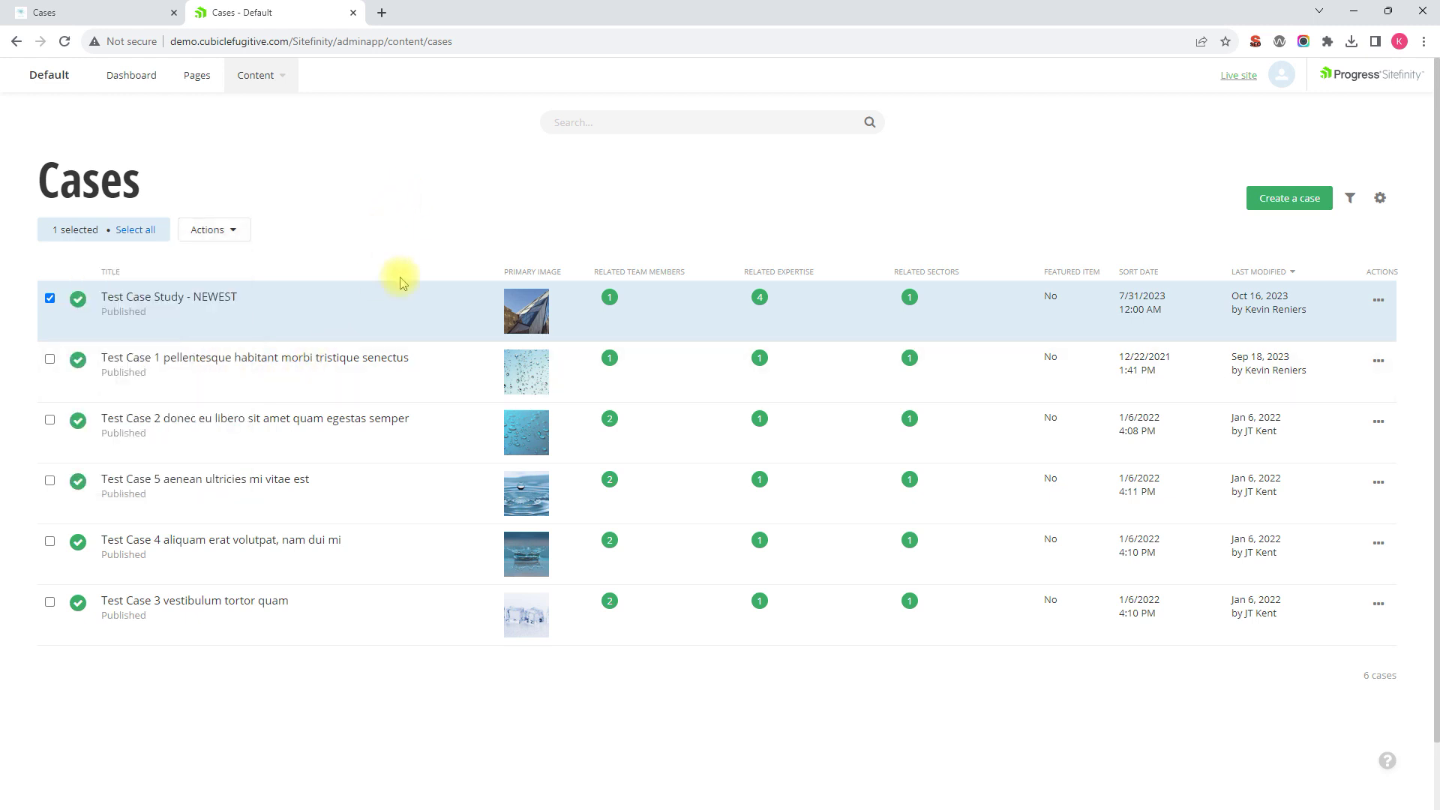
pyautogui.click(1381, 301)
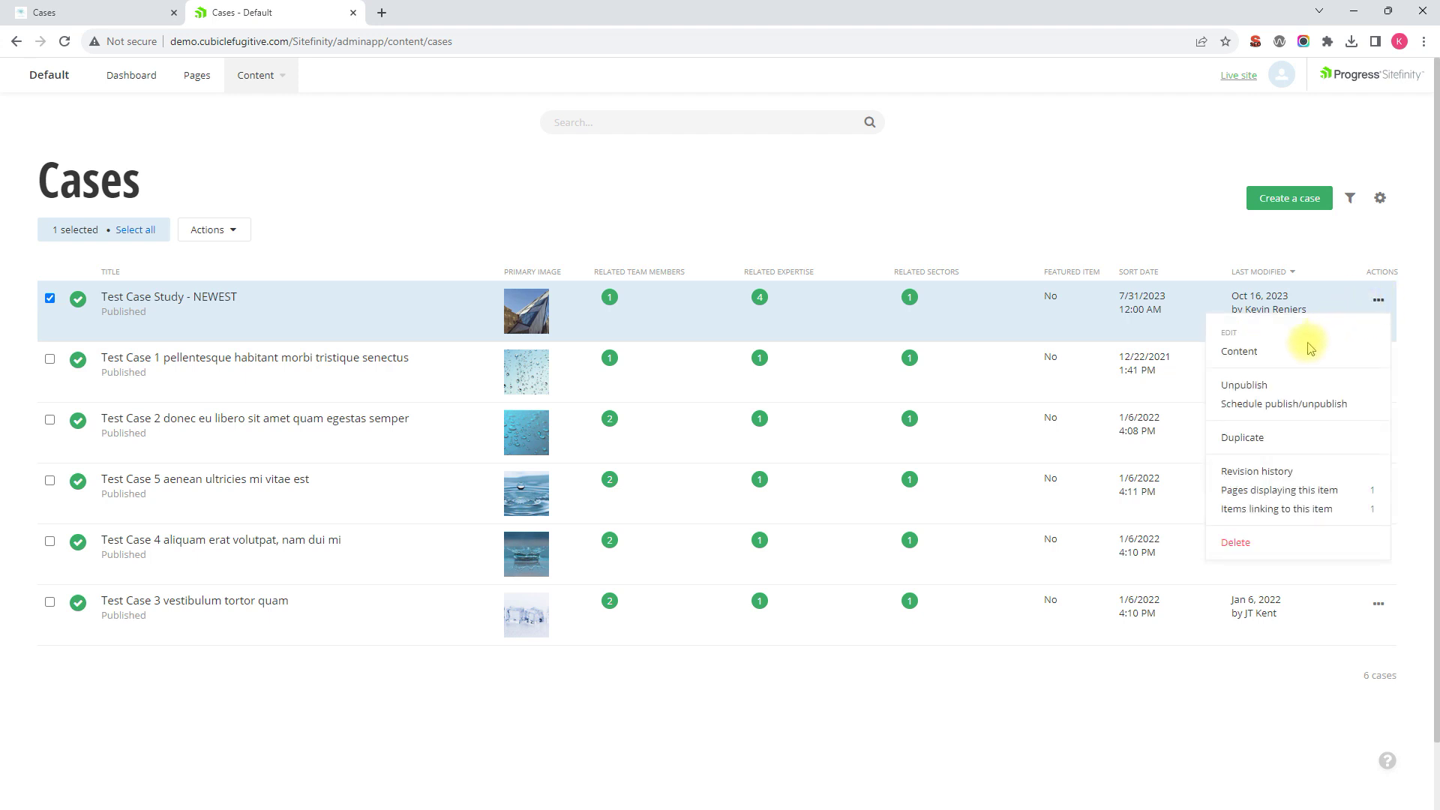
pyautogui.click(1276, 441)
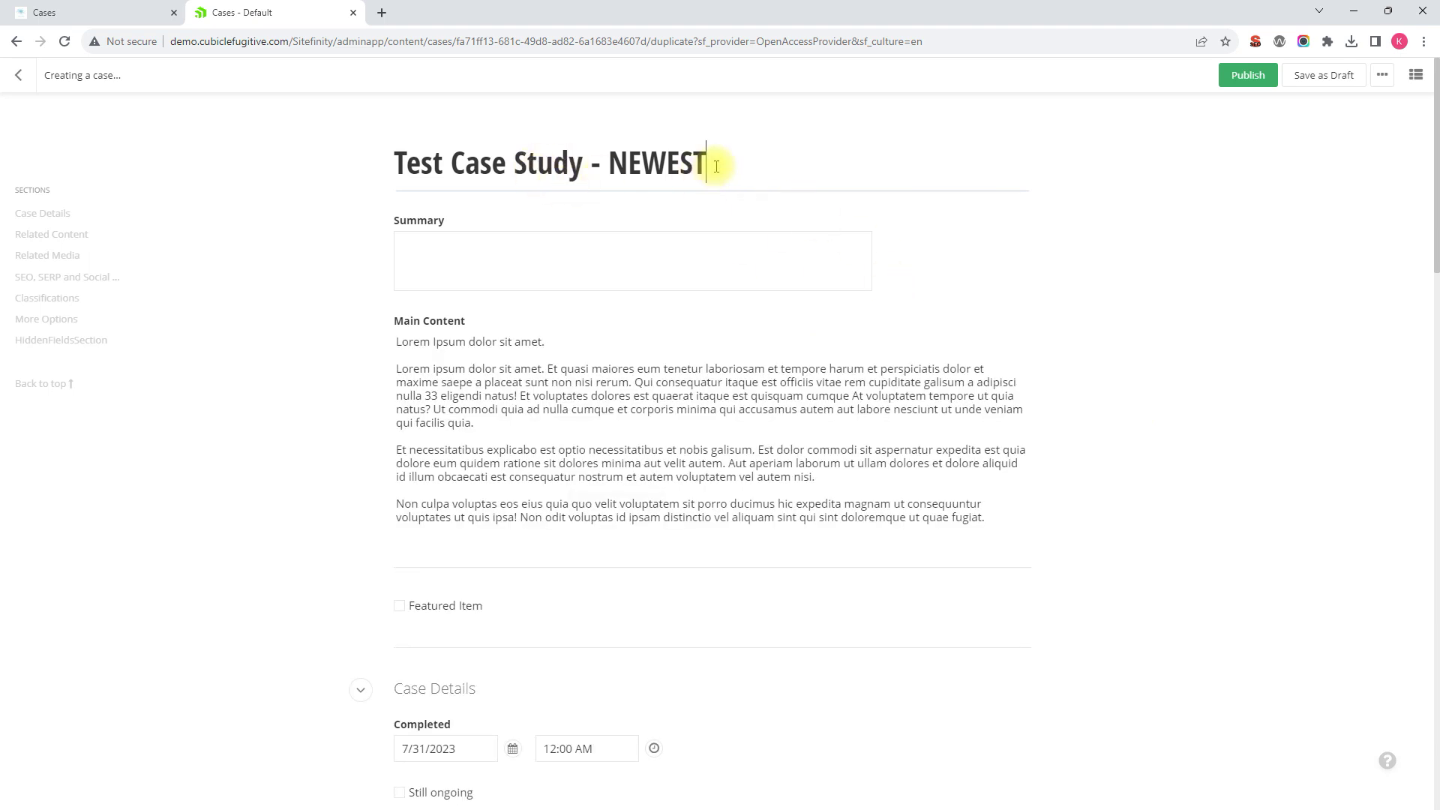
pyautogui.moveTo(715, 165); pyautogui.dragTo(447, 164)
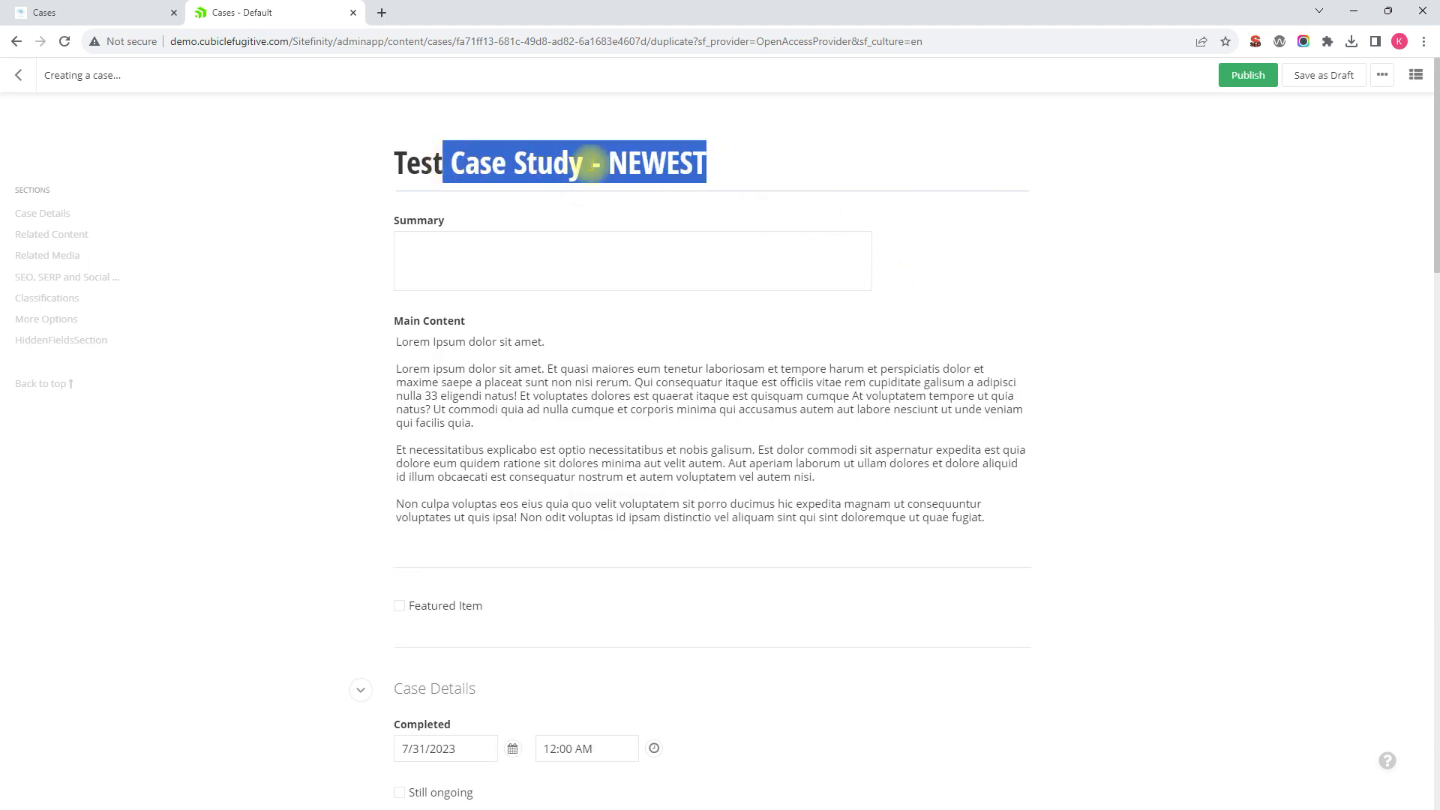
pyautogui.click(641, 164)
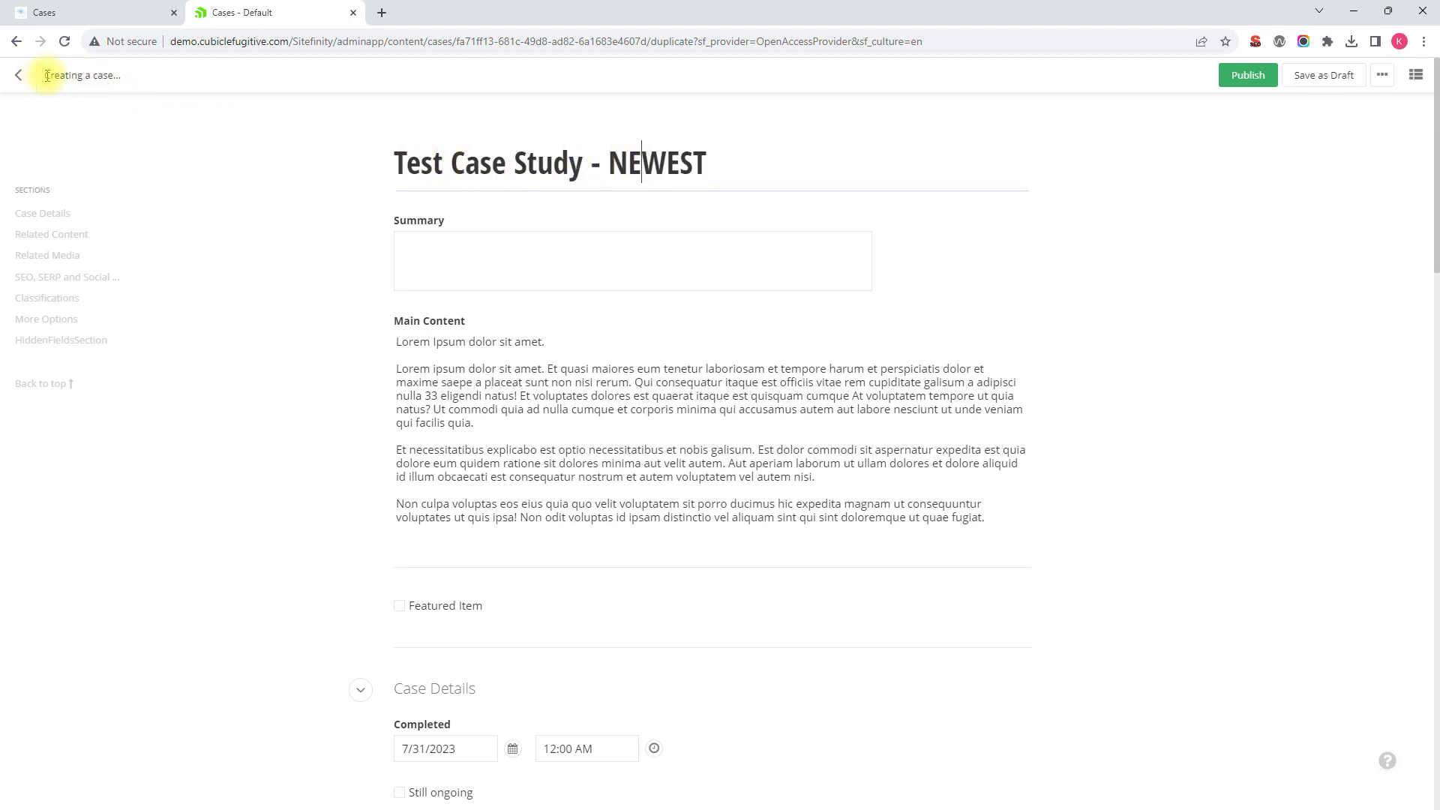
pyautogui.moveTo(46, 75); pyautogui.dragTo(139, 75)
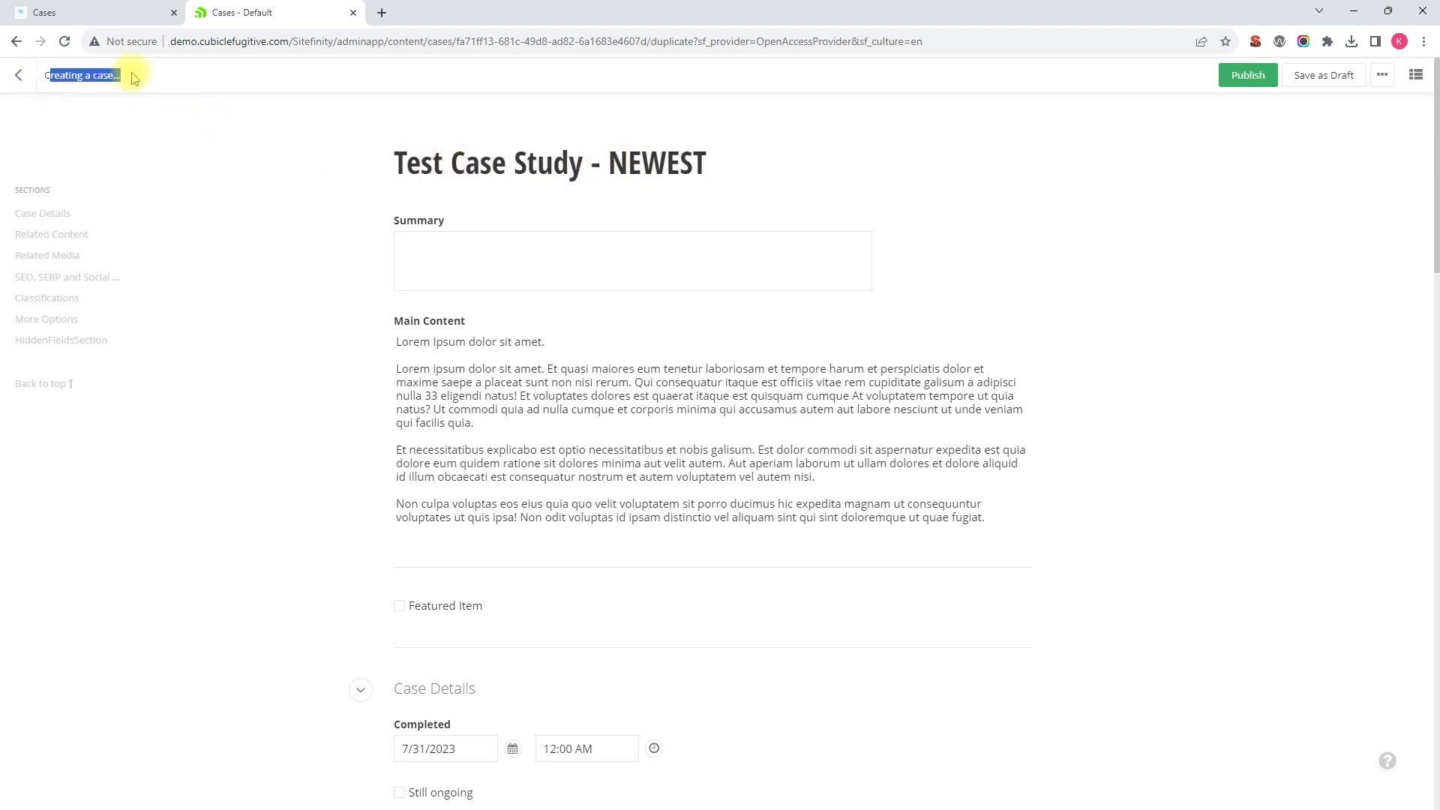
pyautogui.click(513, 255)
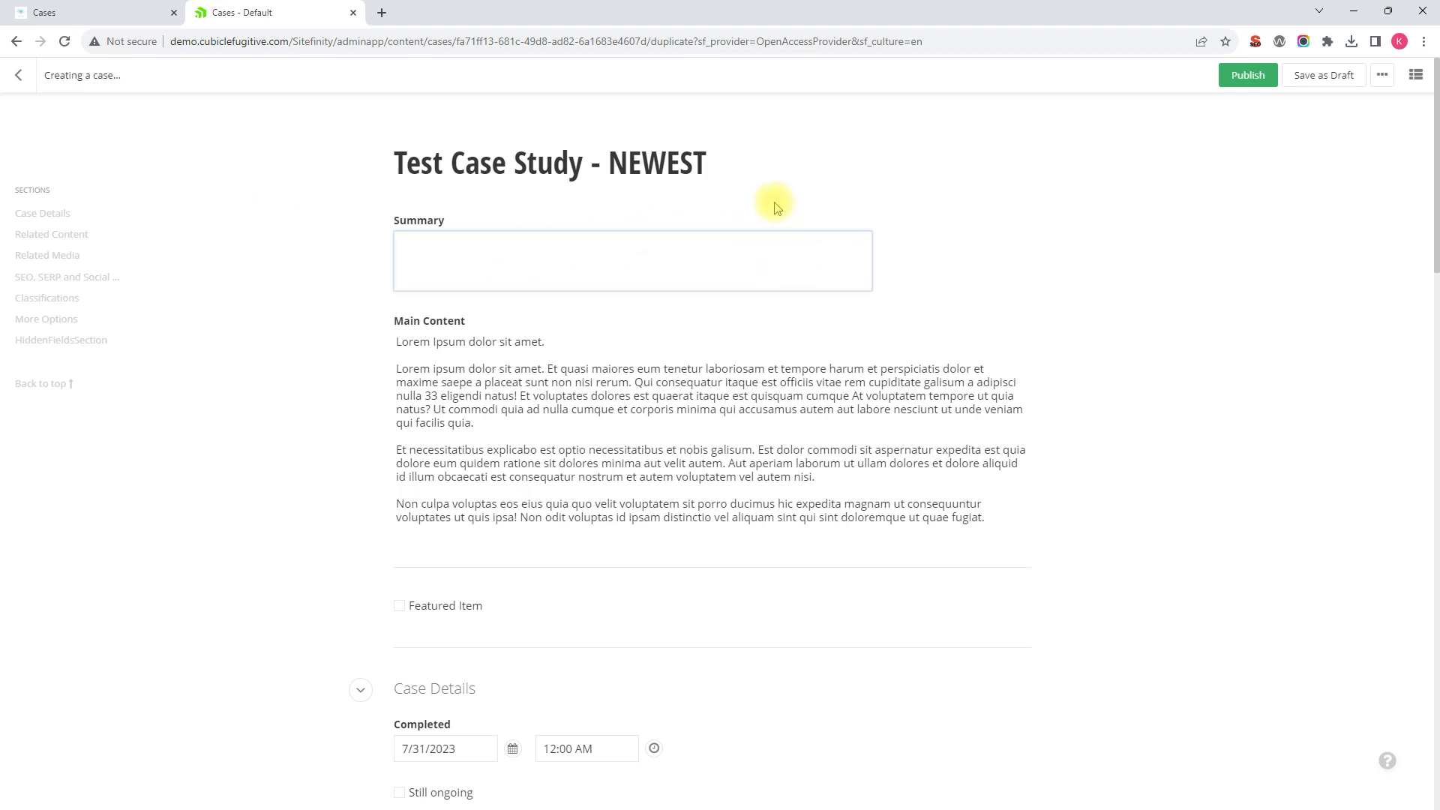
# Replace the new case's title with "Duplicated Test Case".
pyautogui.scroll(-13, 777, 207)
pyautogui.scroll(13, 773, 403)
pyautogui.moveTo(711, 165); pyautogui.dragTo(367, 164)
pyautogui.write('Duplic')
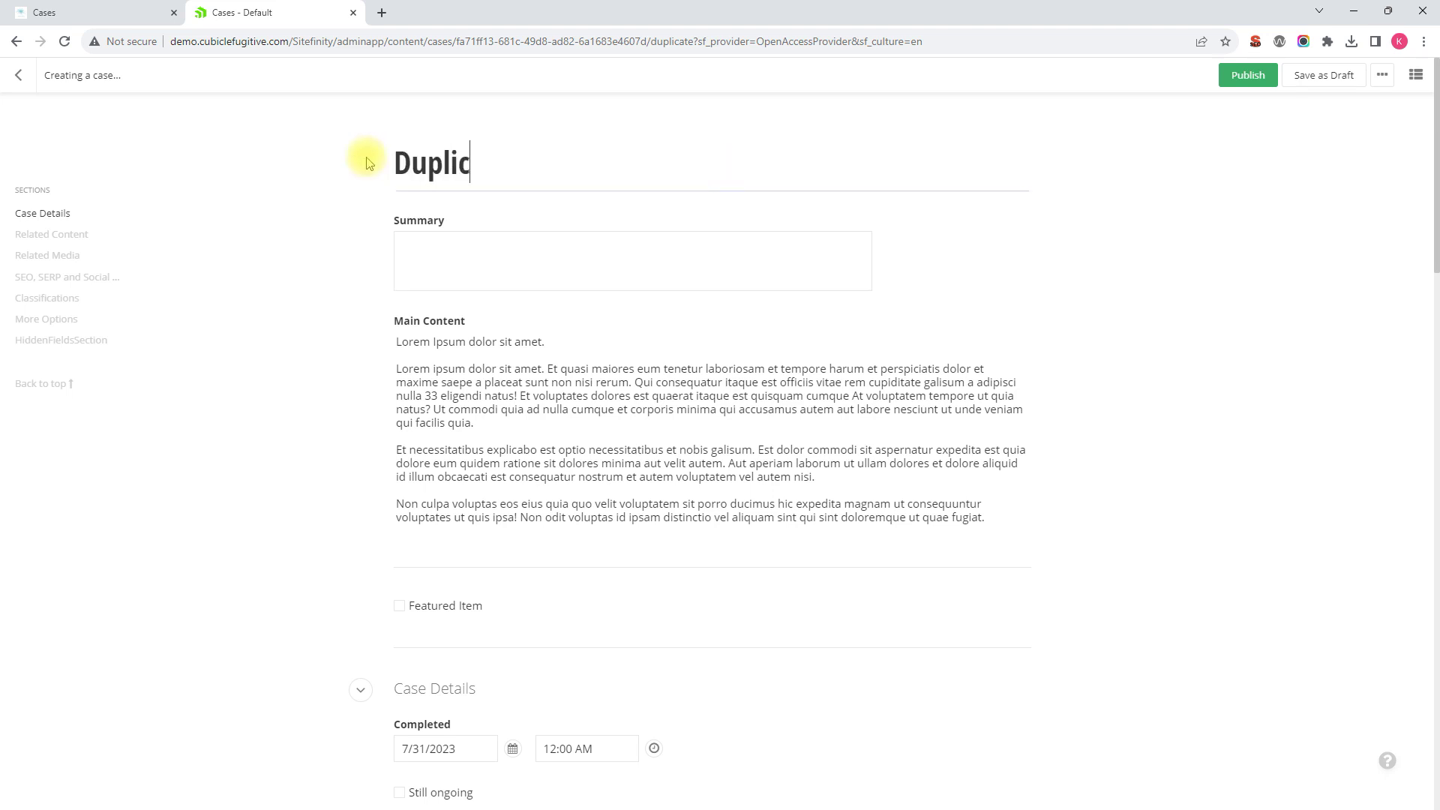
pyautogui.write('ated Test Case')
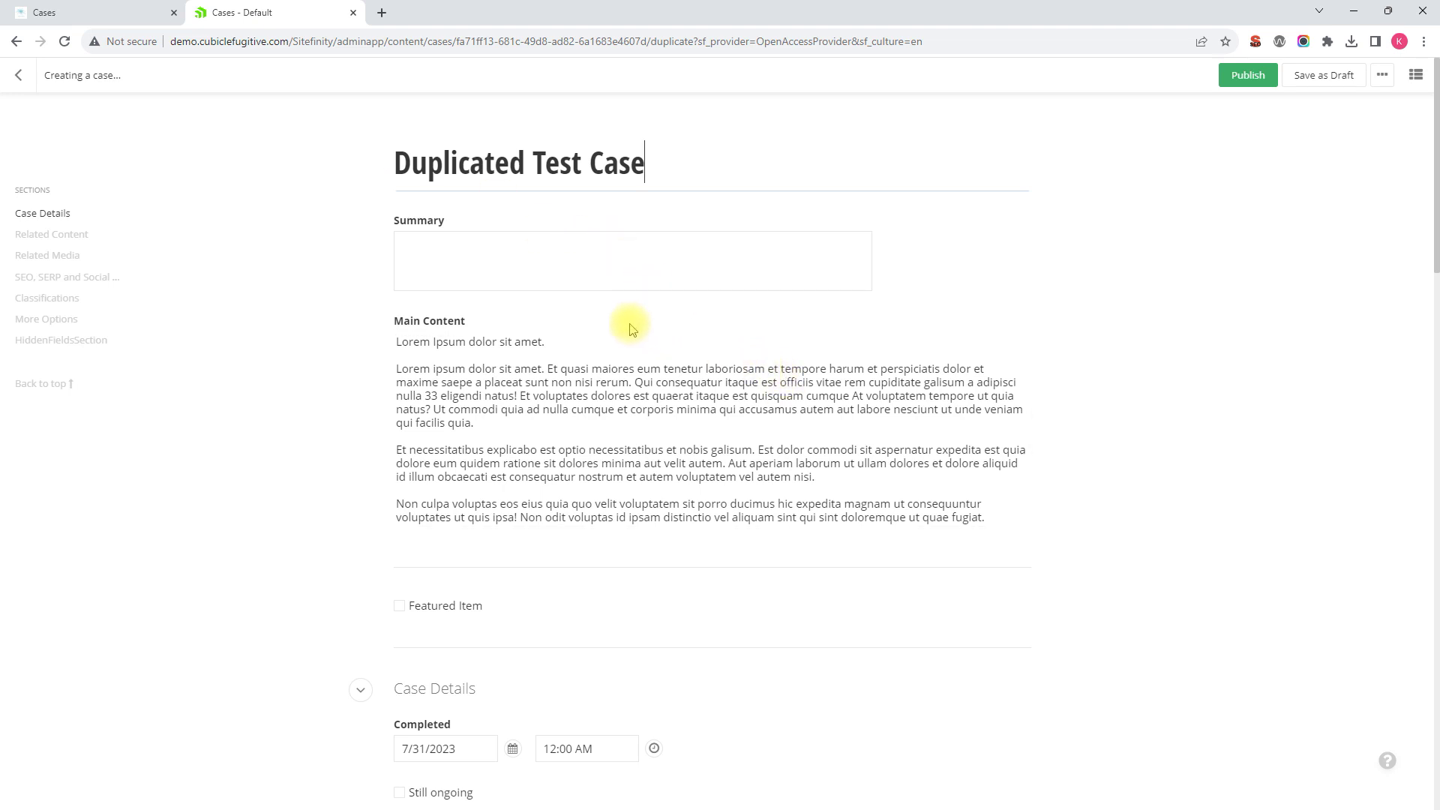
# Delete the text of the second paragraph in the Main Content, beginning "Lorem ipsum dolor sit amet. Et quasi maiores".
pyautogui.scroll(-1, 611, 325)
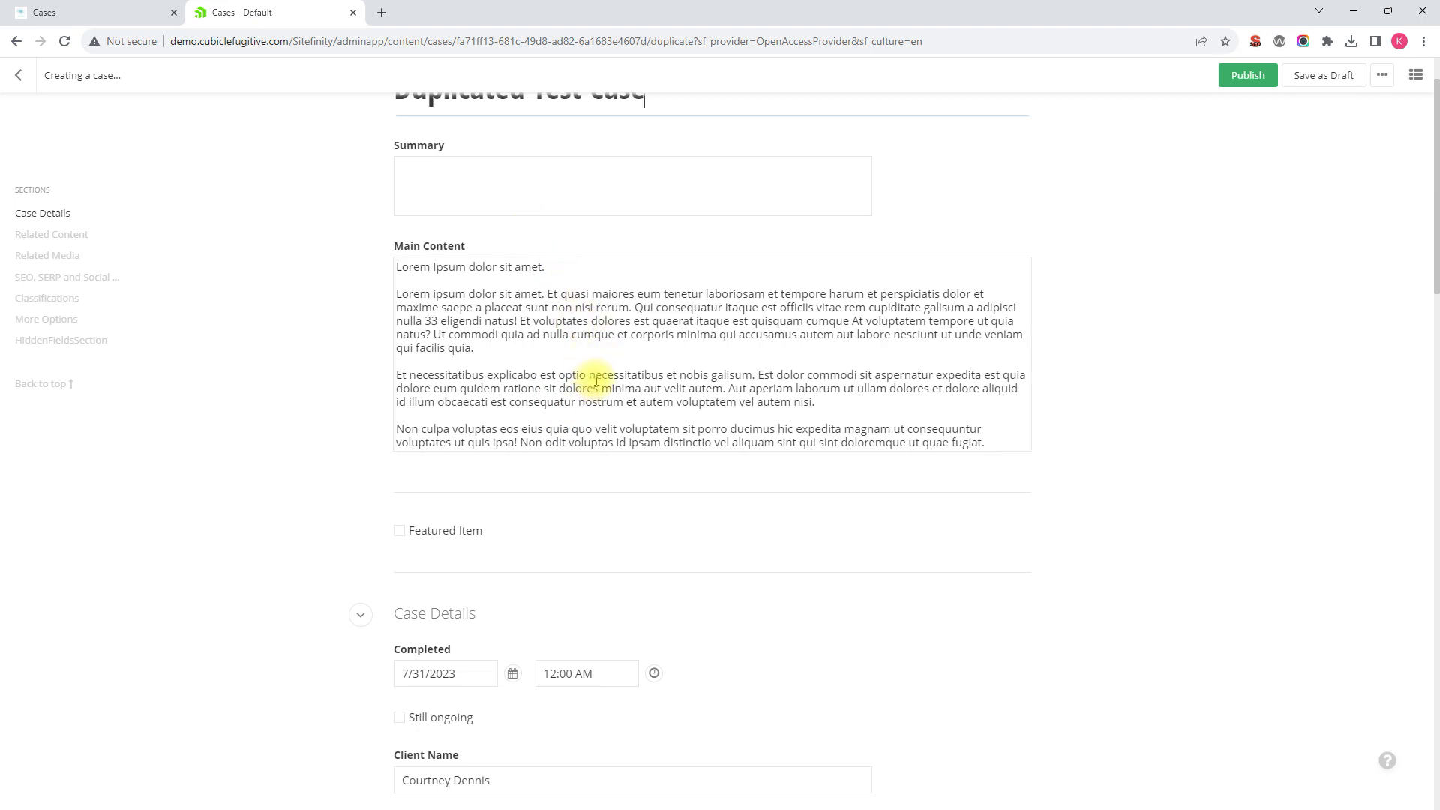
pyautogui.scroll(1, 596, 380)
pyautogui.scroll(-1, 601, 409)
pyautogui.scroll(-10, 604, 417)
pyautogui.scroll(8, 604, 417)
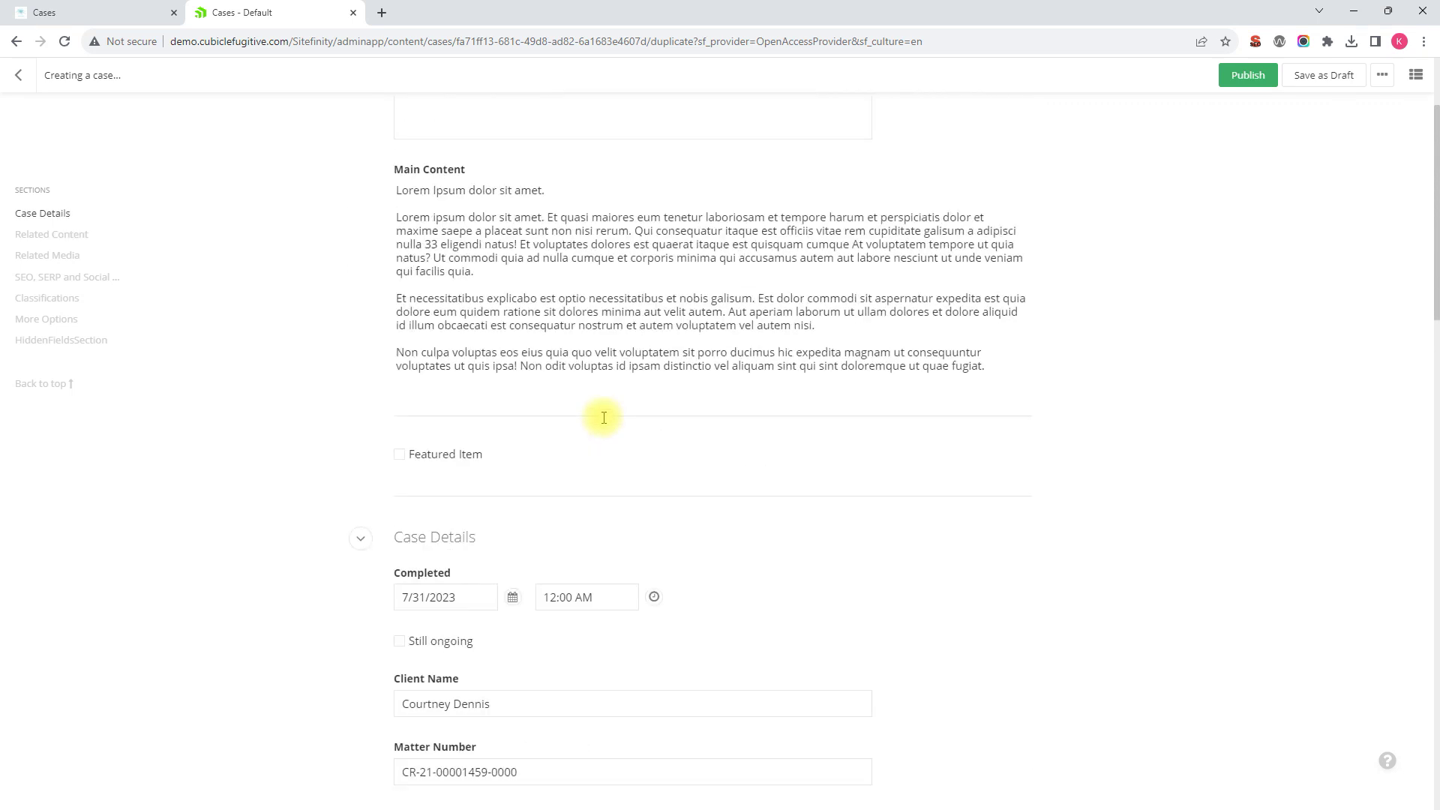
pyautogui.scroll(3, 604, 417)
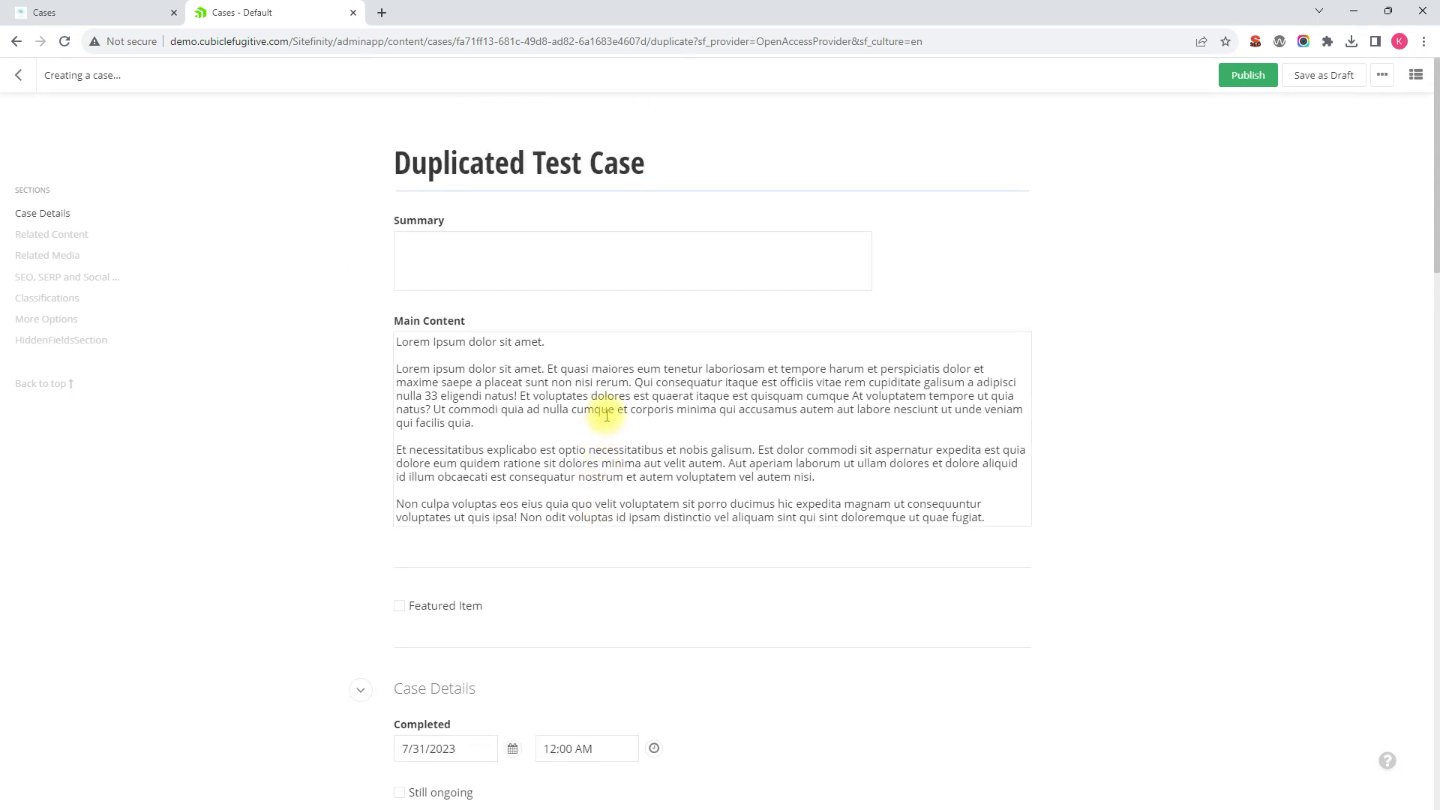
pyautogui.moveTo(476, 425); pyautogui.dragTo(385, 369)
pyautogui.press('BackSpace')
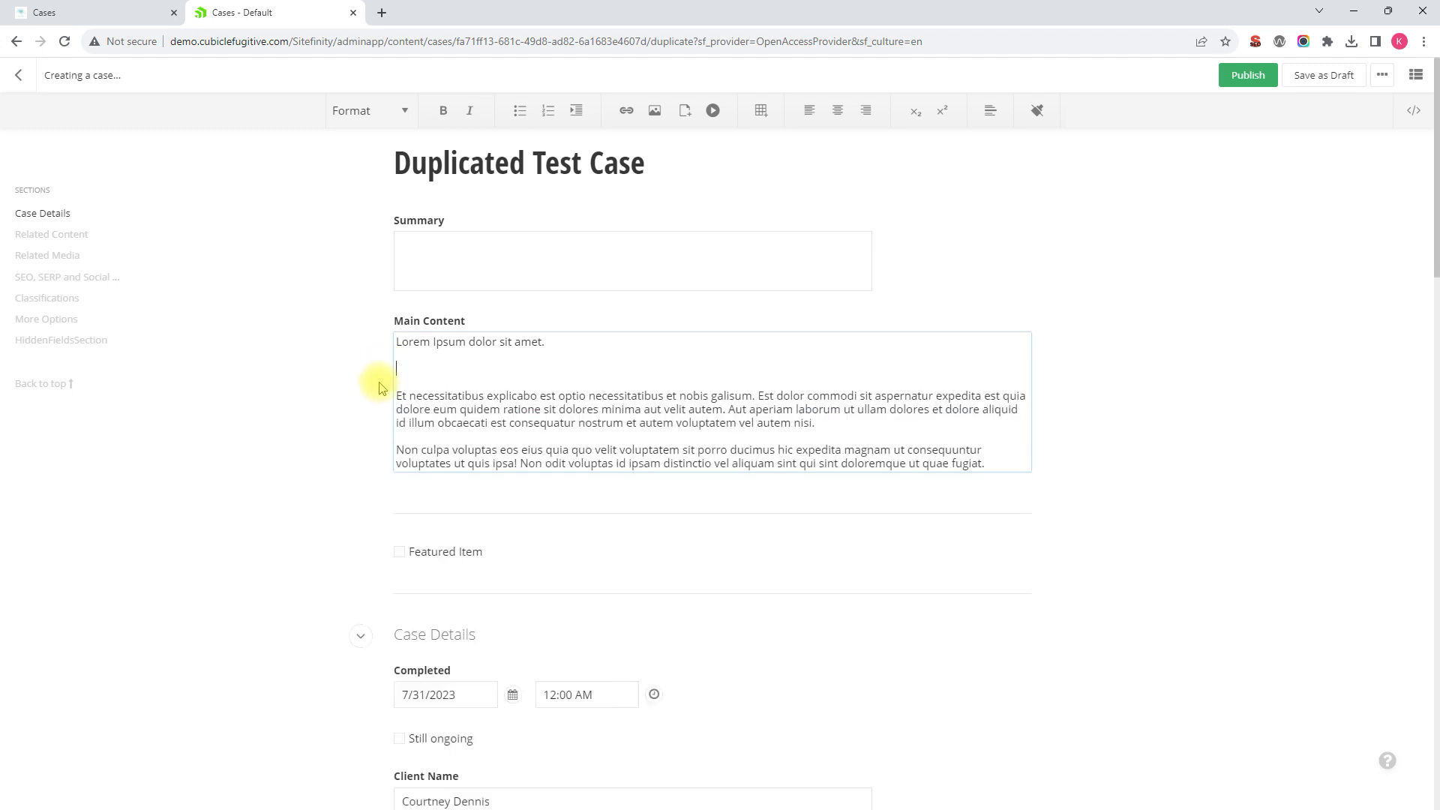
# Remove the leftover blank line in the Main Content and insert "Duplicated" before its first line.
pyautogui.scroll(-2, 495, 472)
pyautogui.scroll(2, 498, 450)
pyautogui.scroll(-2, 499, 447)
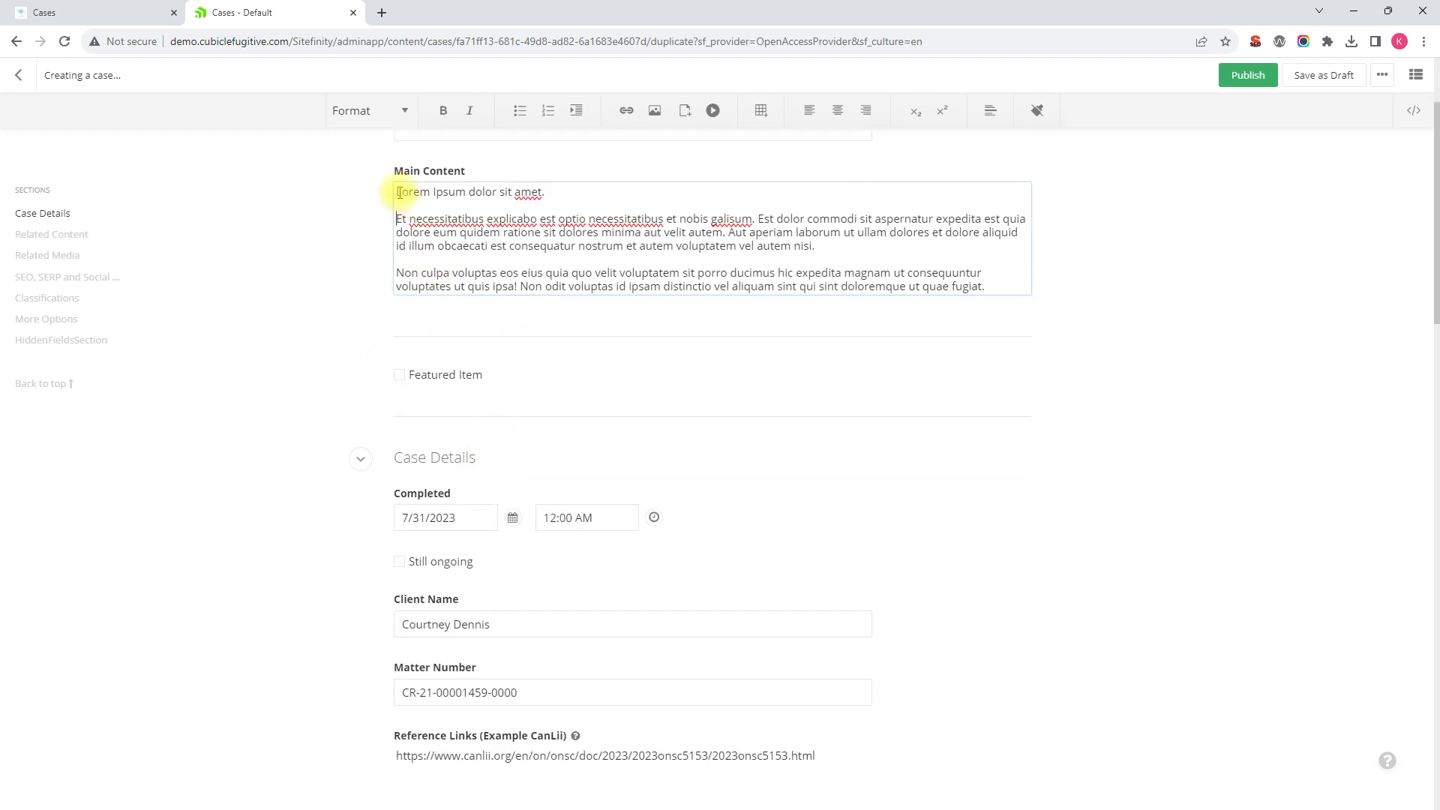
pyautogui.click(399, 193)
pyautogui.write('Duplicated')
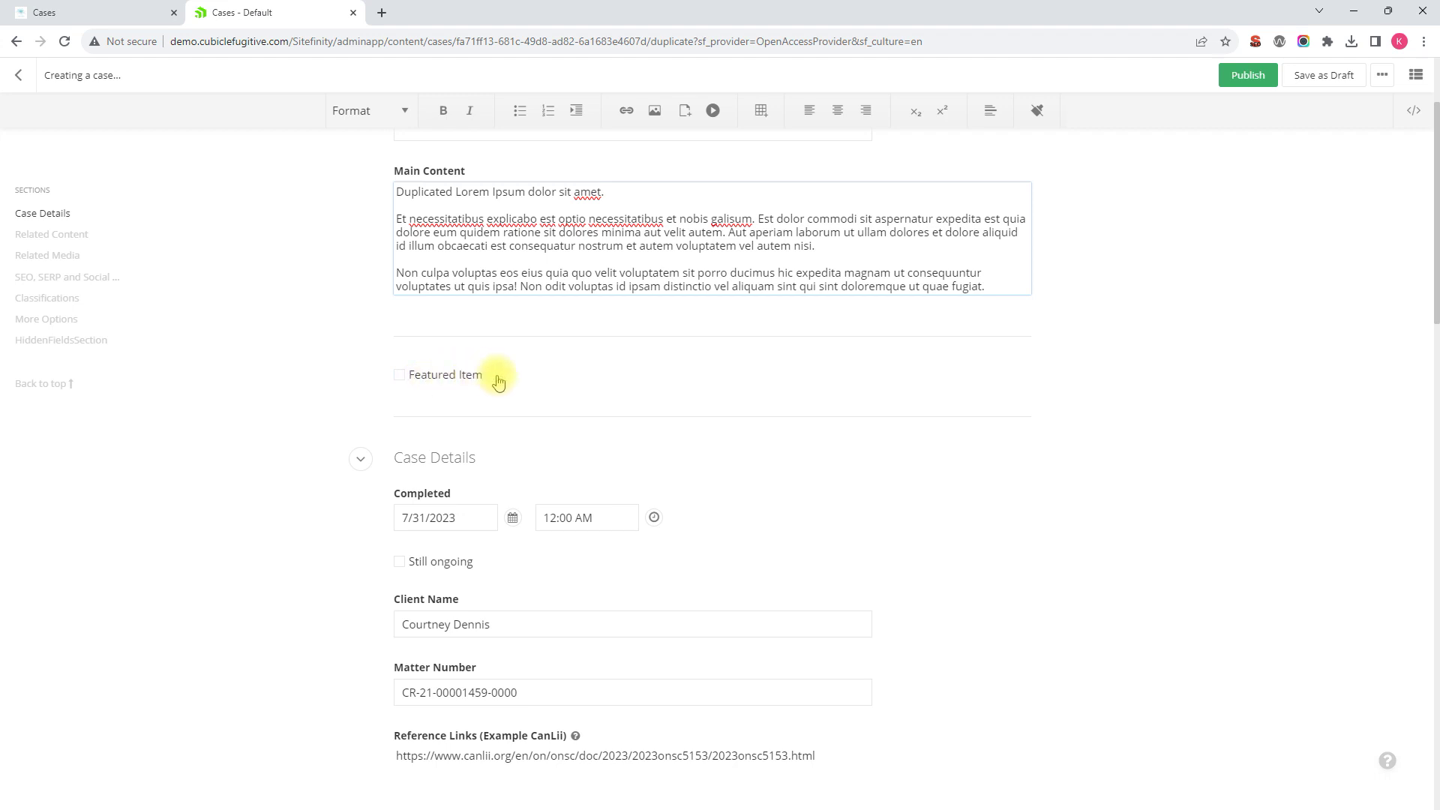
# Set the case's Completed date to 10/18/2023 and its Client Name to "Duplicated Client".
pyautogui.scroll(-1, 518, 380)
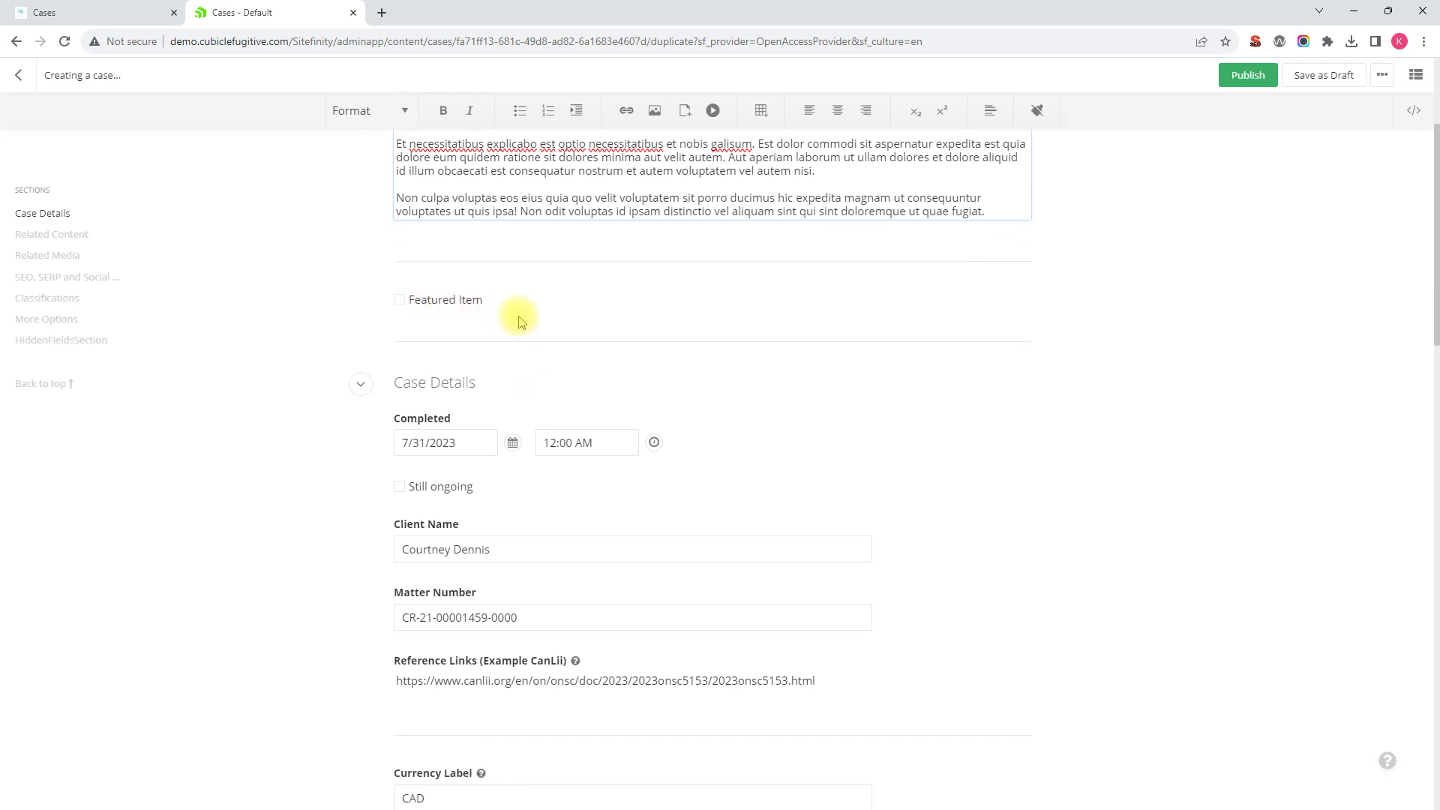
pyautogui.scroll(-1, 533, 318)
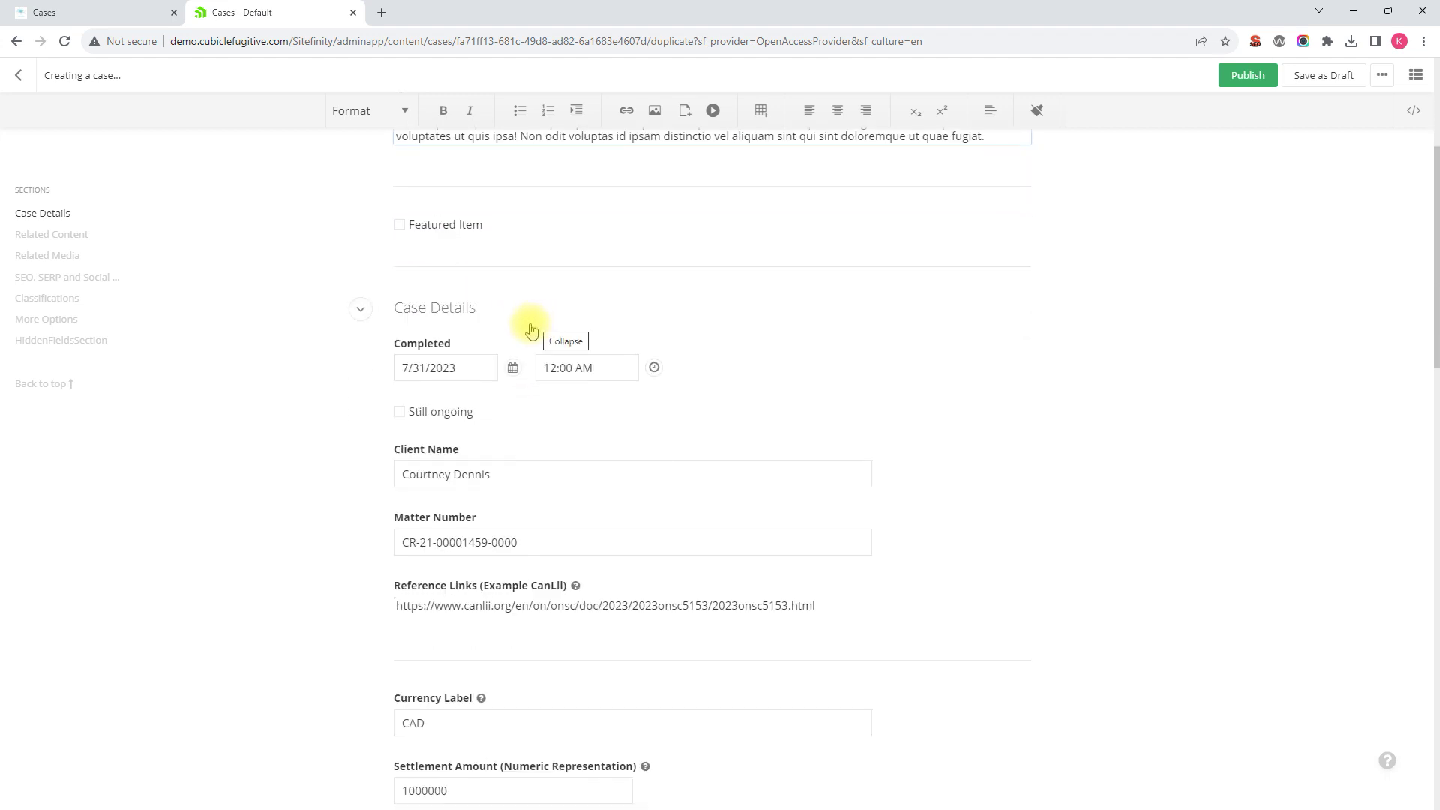
pyautogui.scroll(-1, 487, 324)
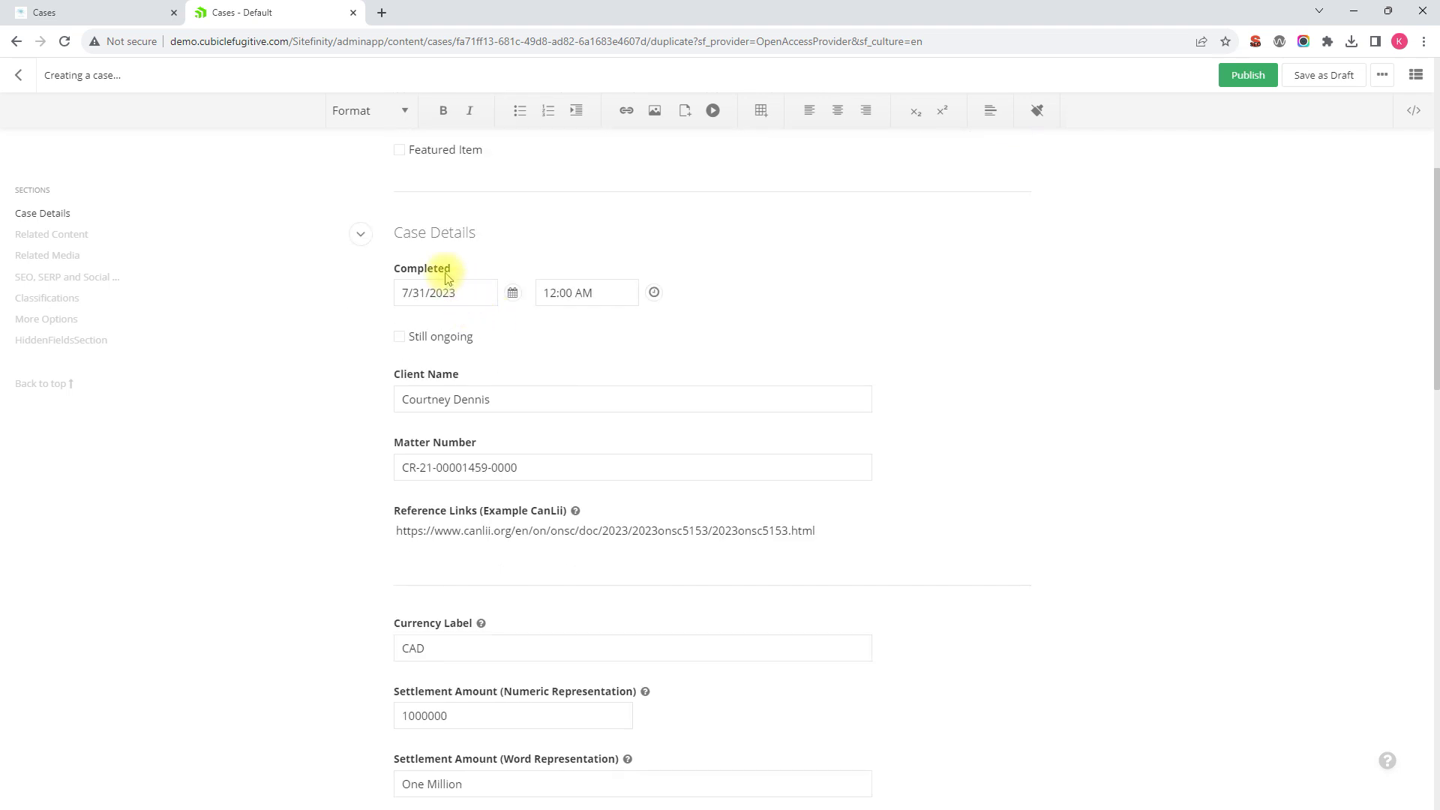
pyautogui.click(512, 298)
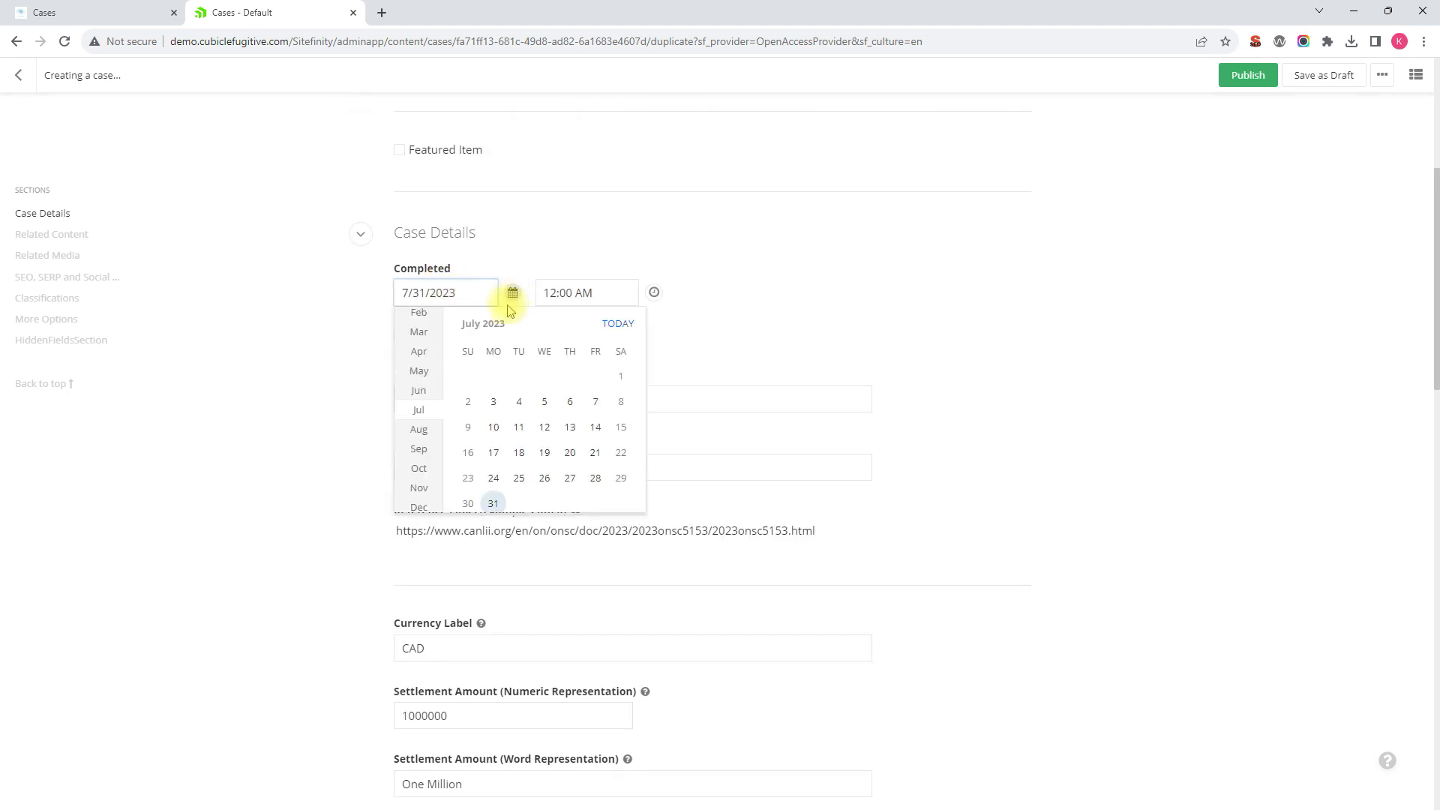
pyautogui.click(420, 468)
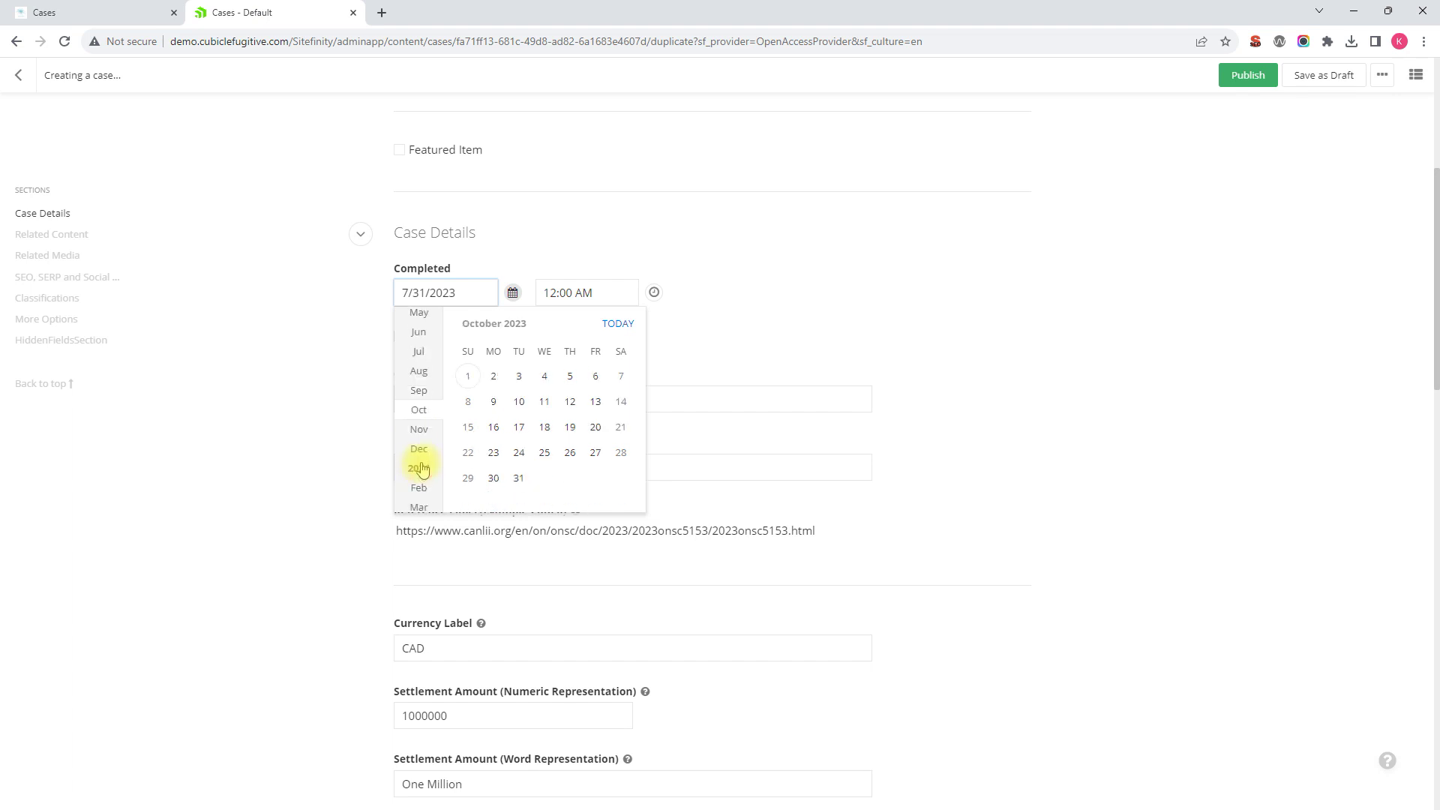
pyautogui.click(545, 432)
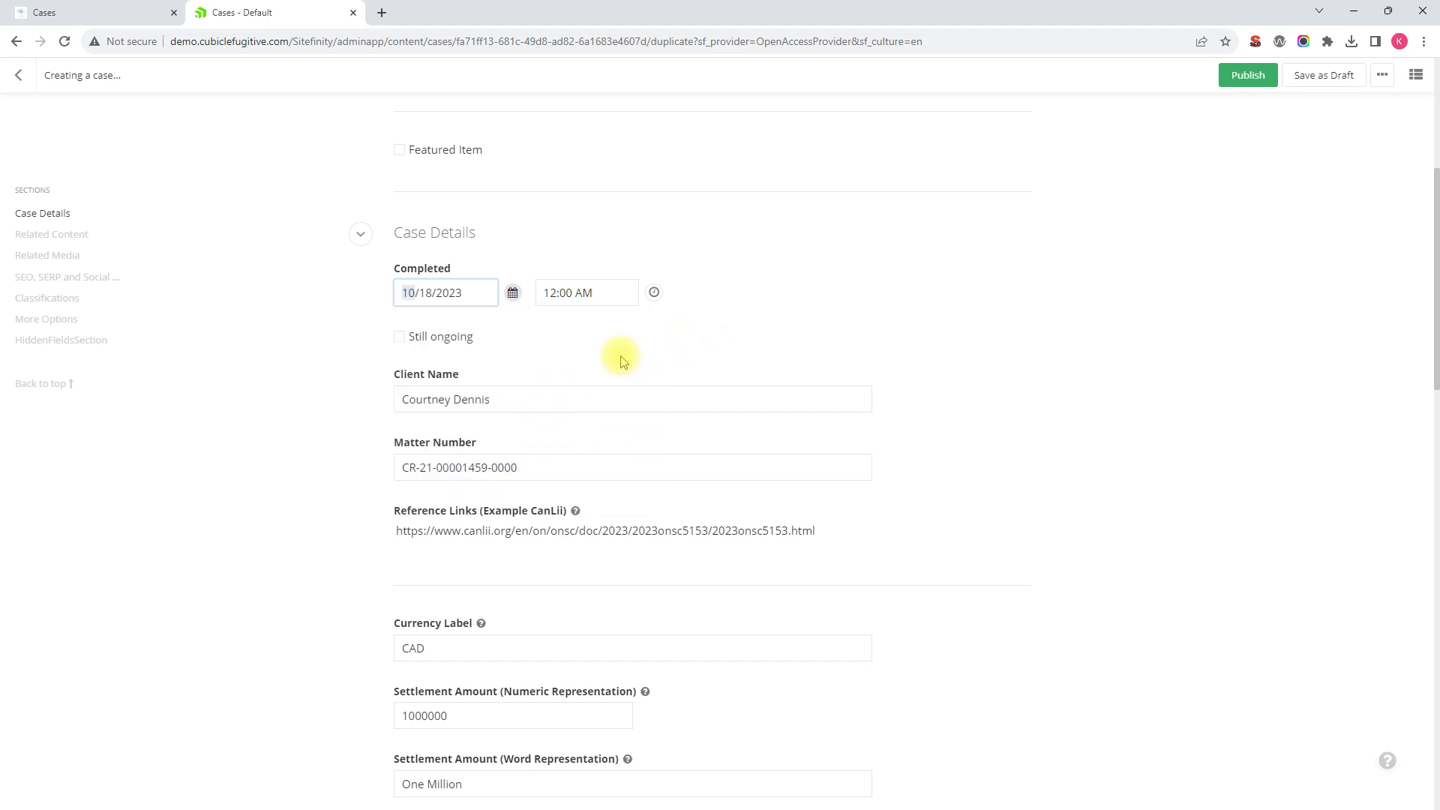
pyautogui.moveTo(511, 402); pyautogui.dragTo(396, 392)
pyautogui.write('Duplicated Client')
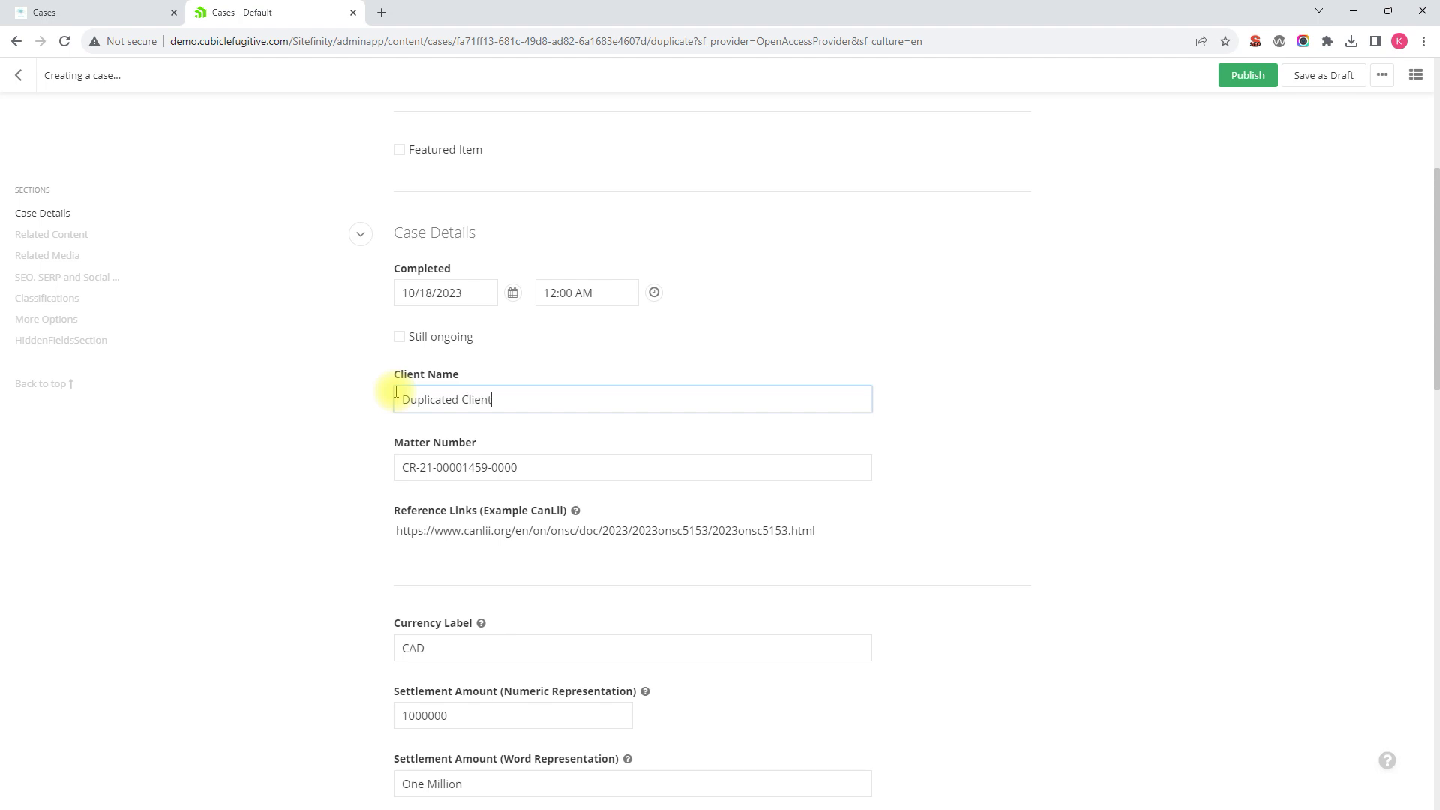
pyautogui.moveTo(491, 468); pyautogui.dragTo(450, 469)
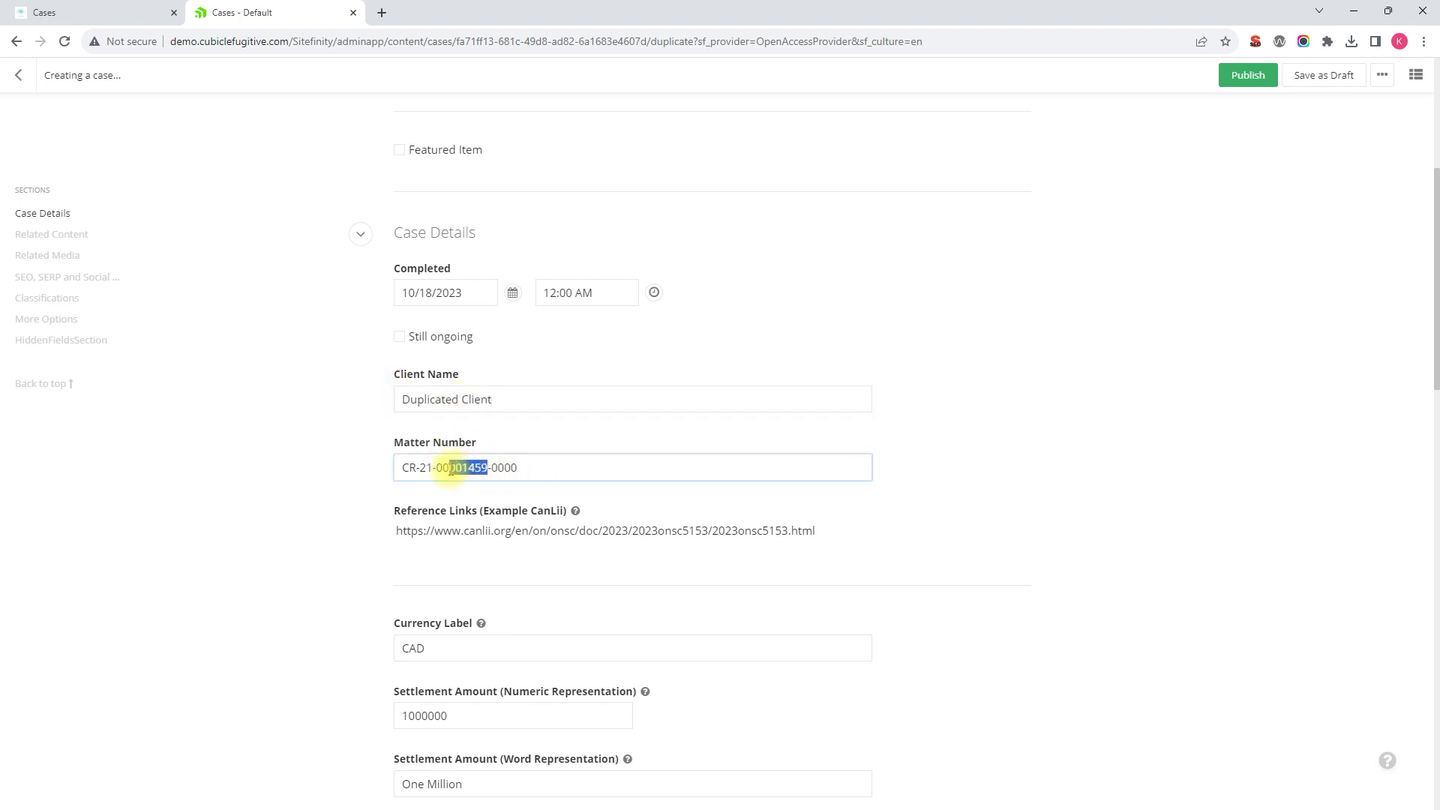
pyautogui.write('65188')
pyautogui.scroll(-1, 698, 475)
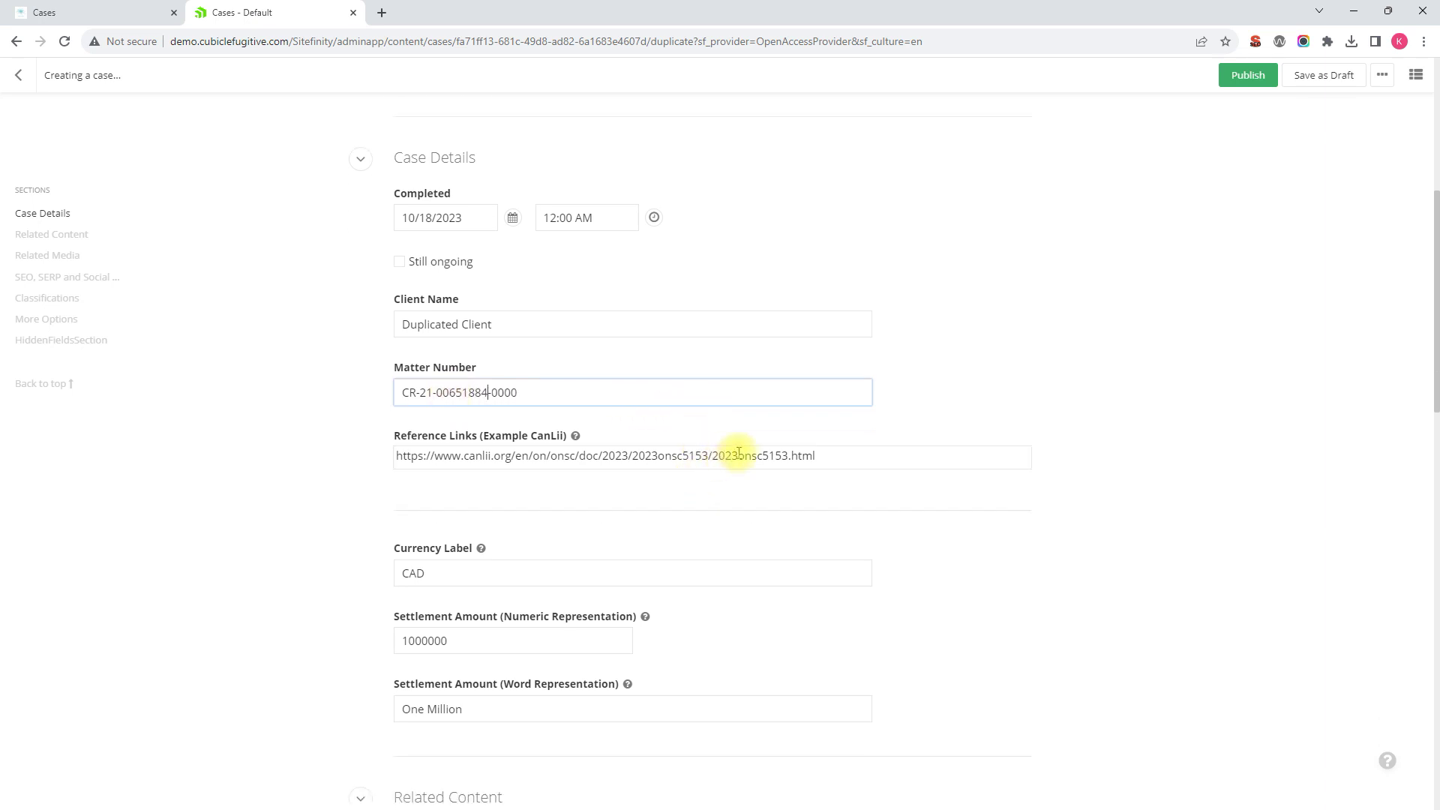
pyautogui.moveTo(832, 459); pyautogui.dragTo(373, 450)
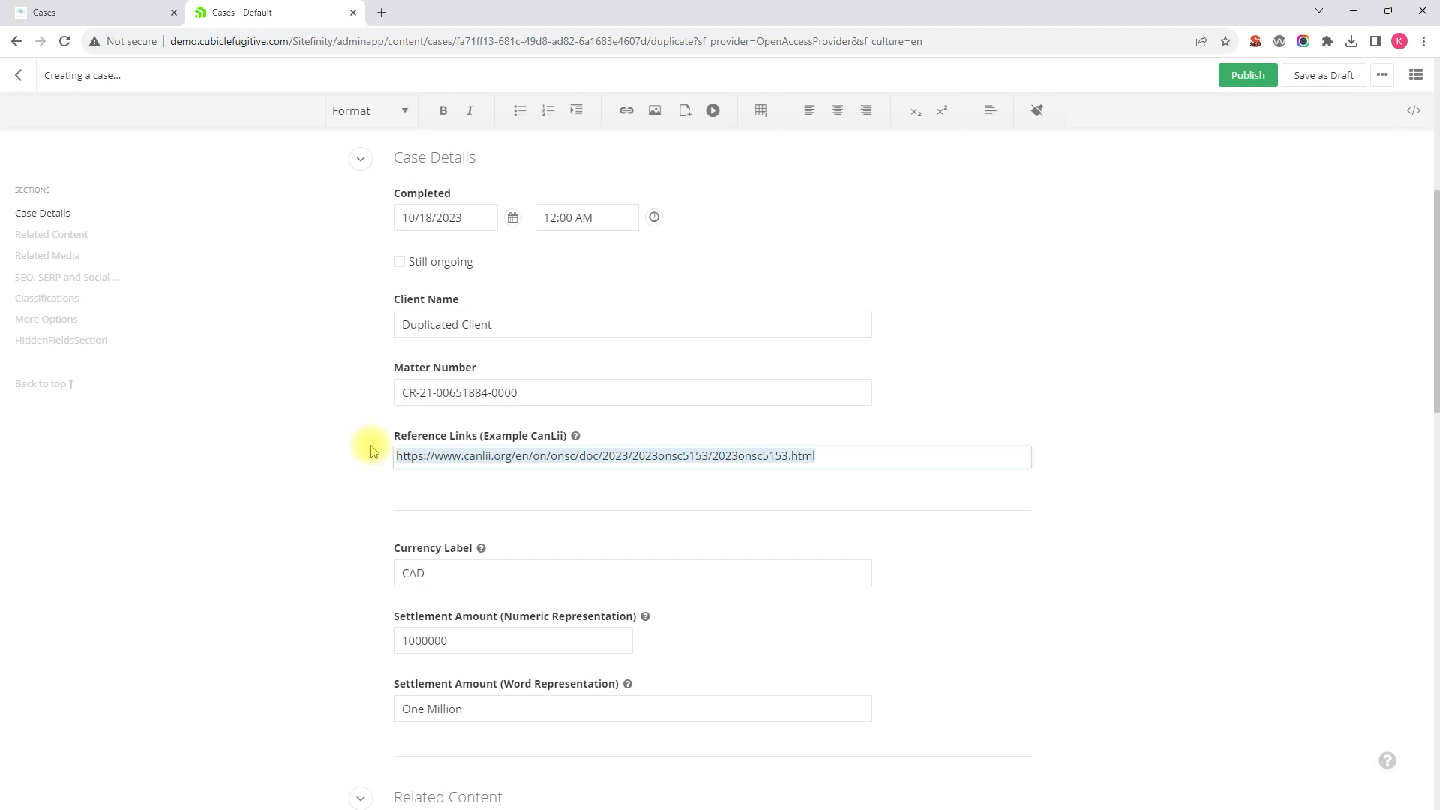
pyautogui.write('https://www.google.com')
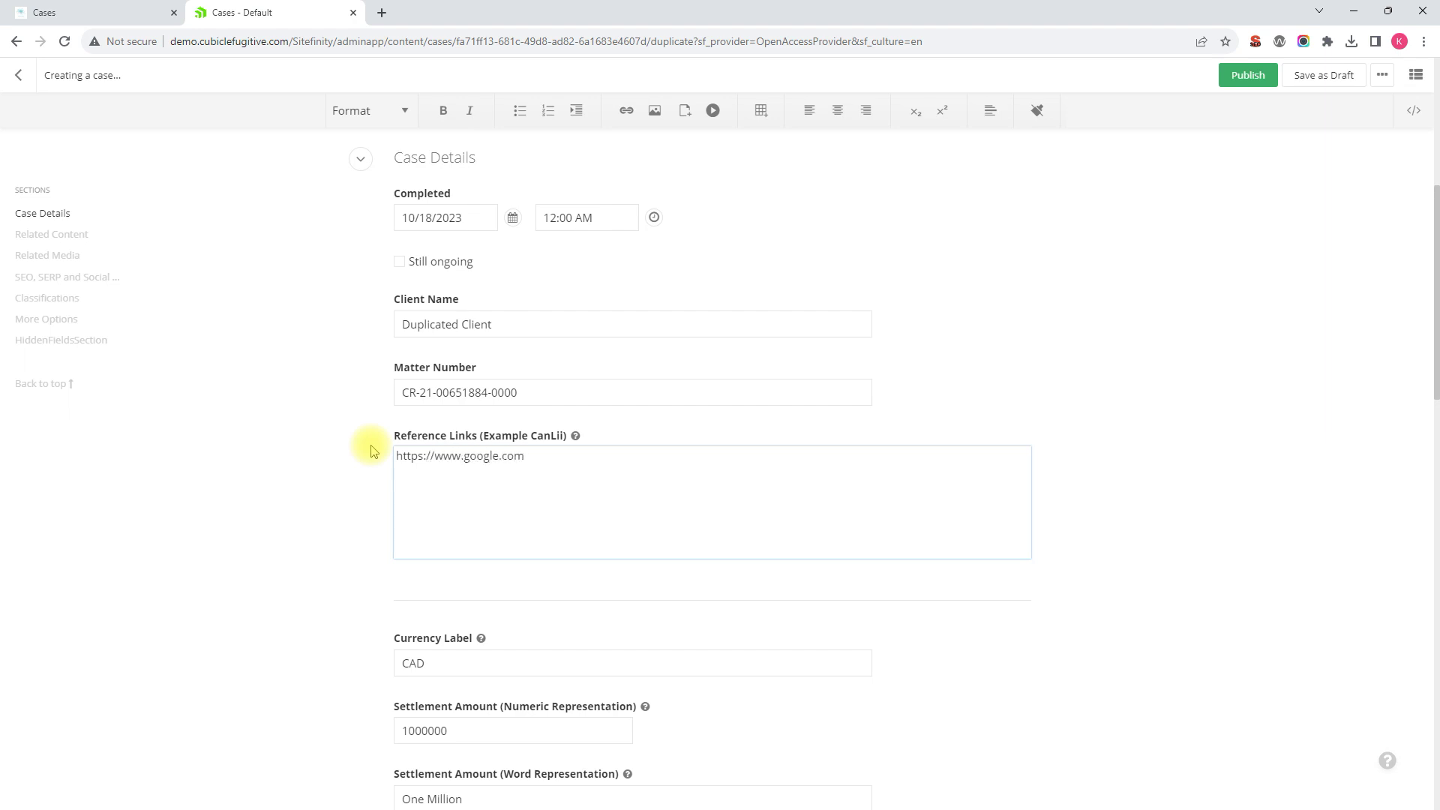
# Set the numeric settlement amount to 500000 and its word representation to "Five Hundred Thousand".
pyautogui.scroll(-2, 556, 475)
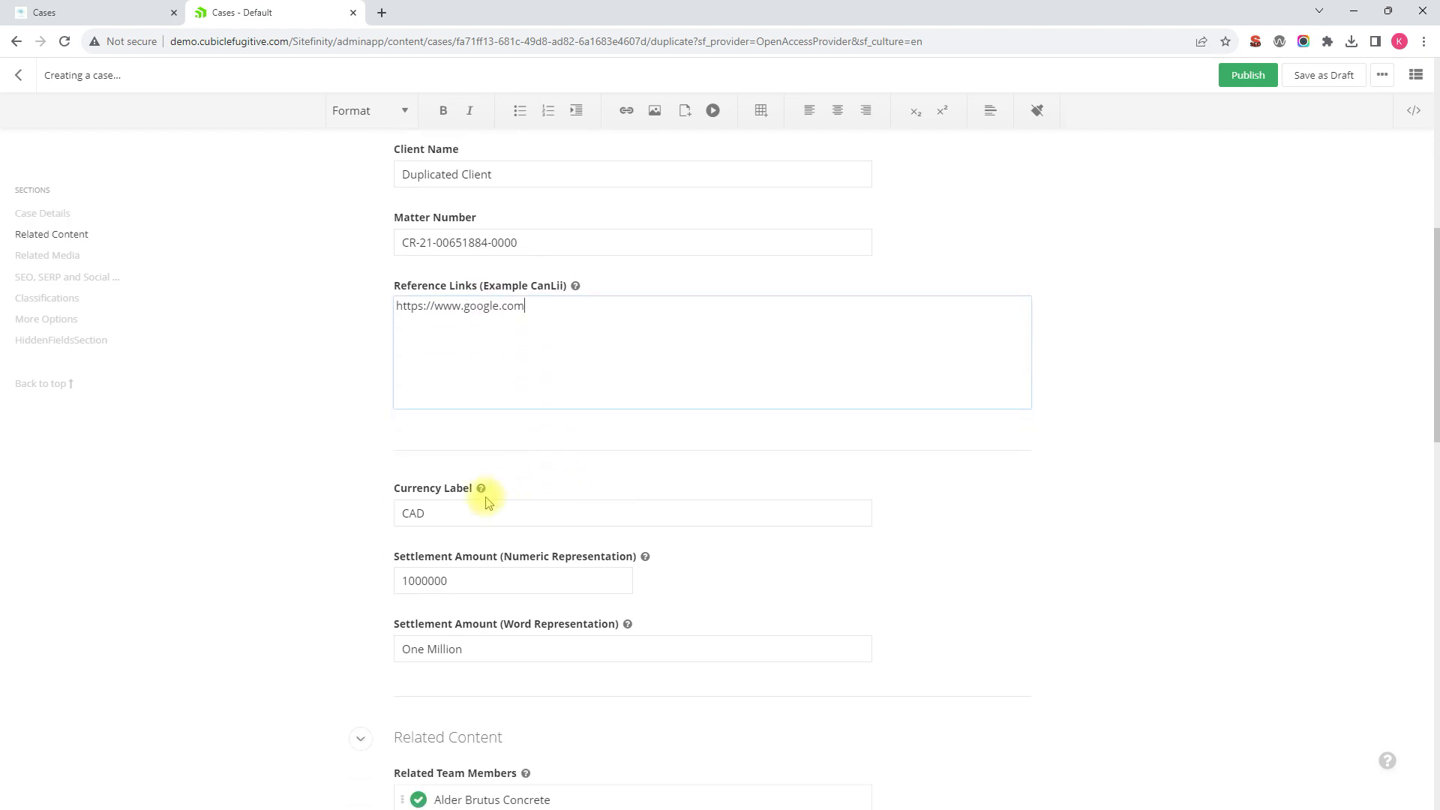
pyautogui.scroll(-1, 487, 501)
pyautogui.moveTo(469, 505); pyautogui.dragTo(419, 505)
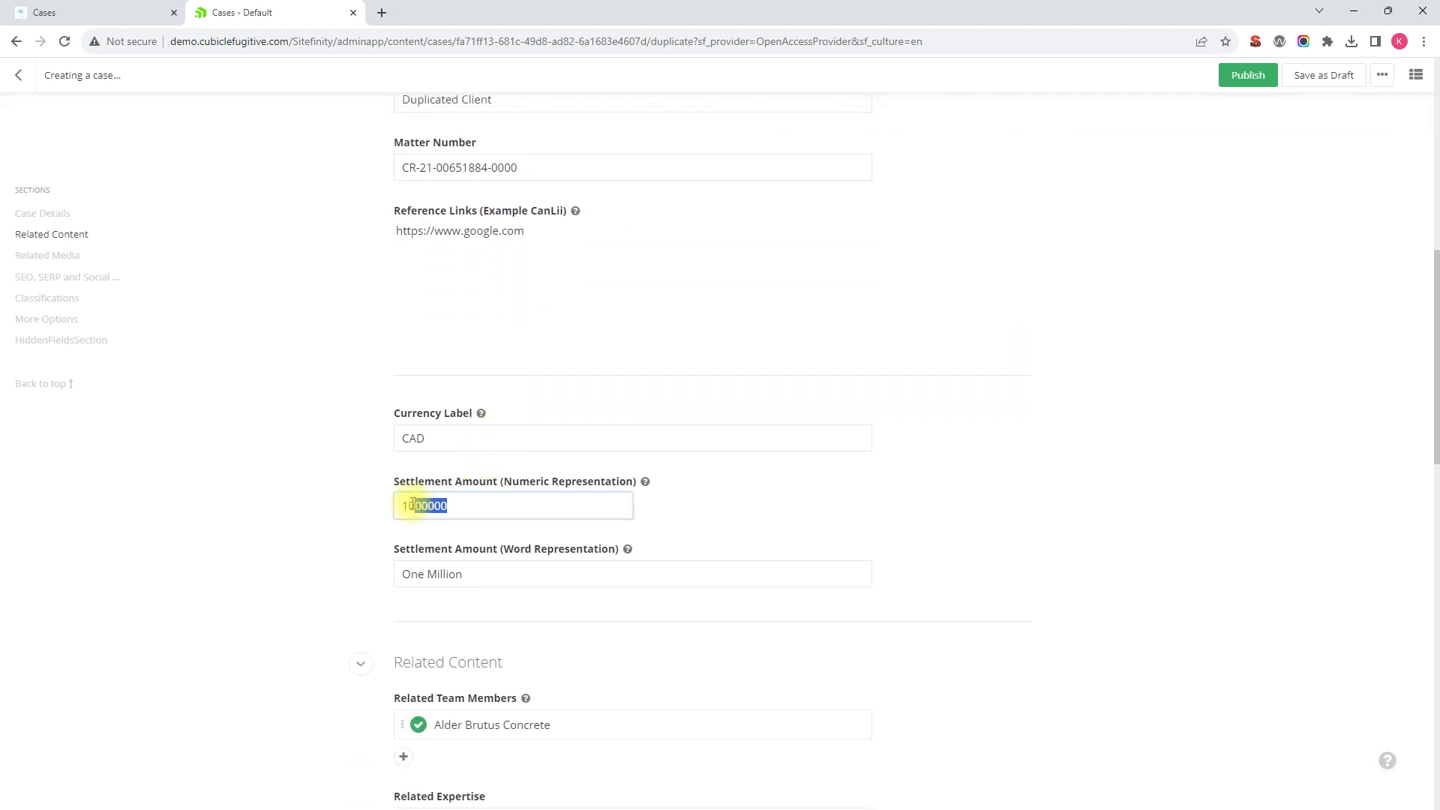
pyautogui.write('500')
pyautogui.moveTo(480, 573); pyautogui.dragTo(322, 563)
pyautogui.write('Five Hundred Thousand')
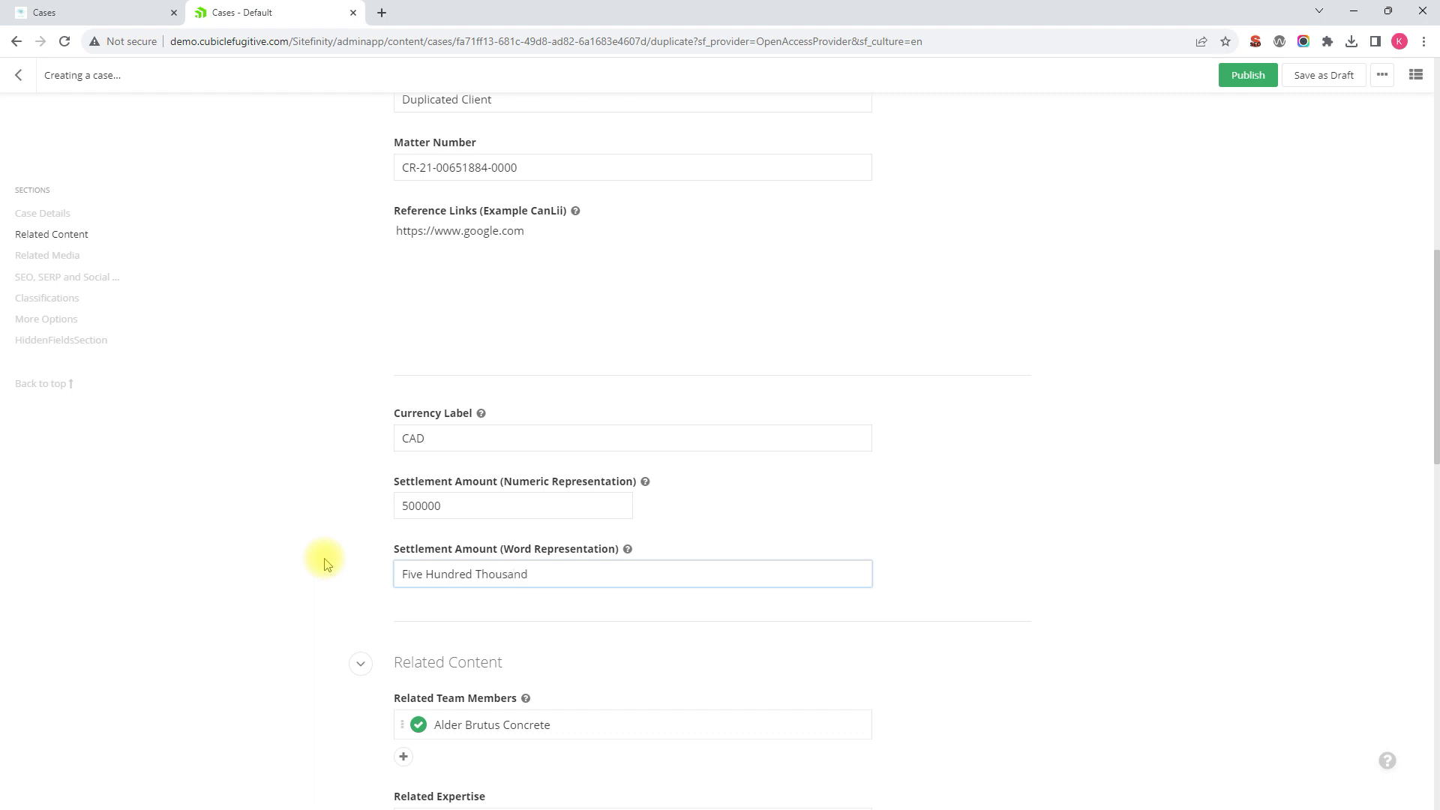
# Replace the case's related team member with the third person among the recent team members.
pyautogui.scroll(-4, 733, 593)
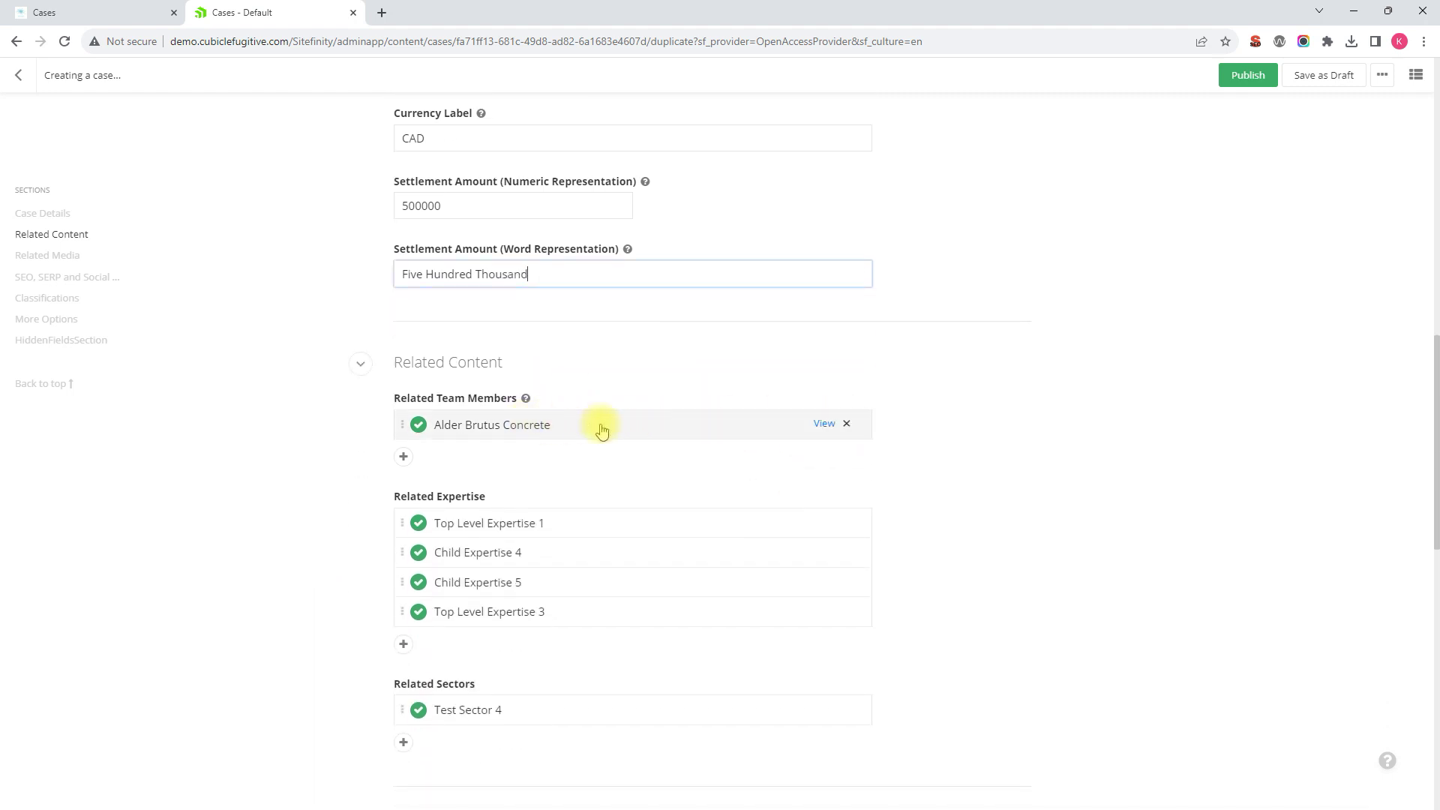
pyautogui.click(847, 425)
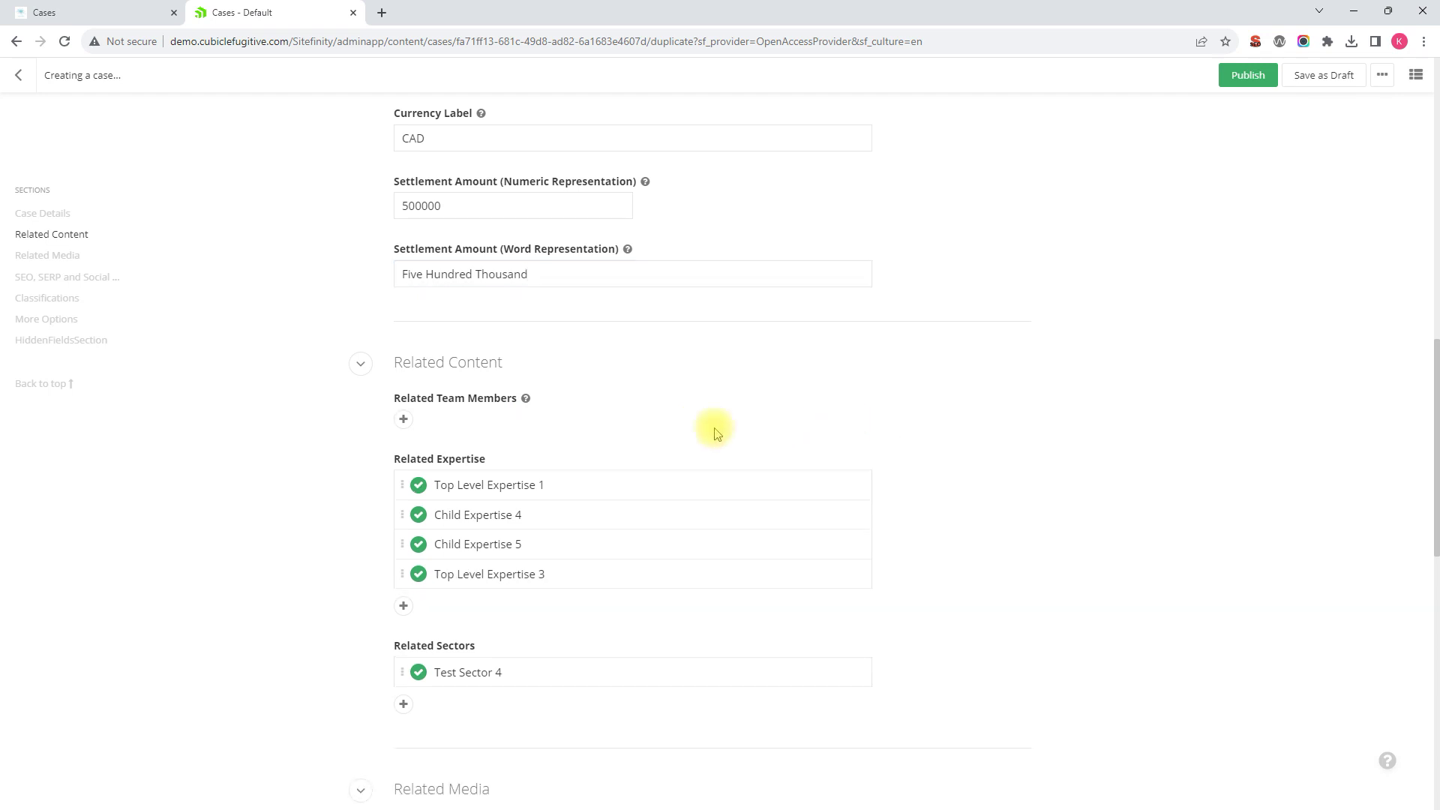
pyautogui.click(404, 419)
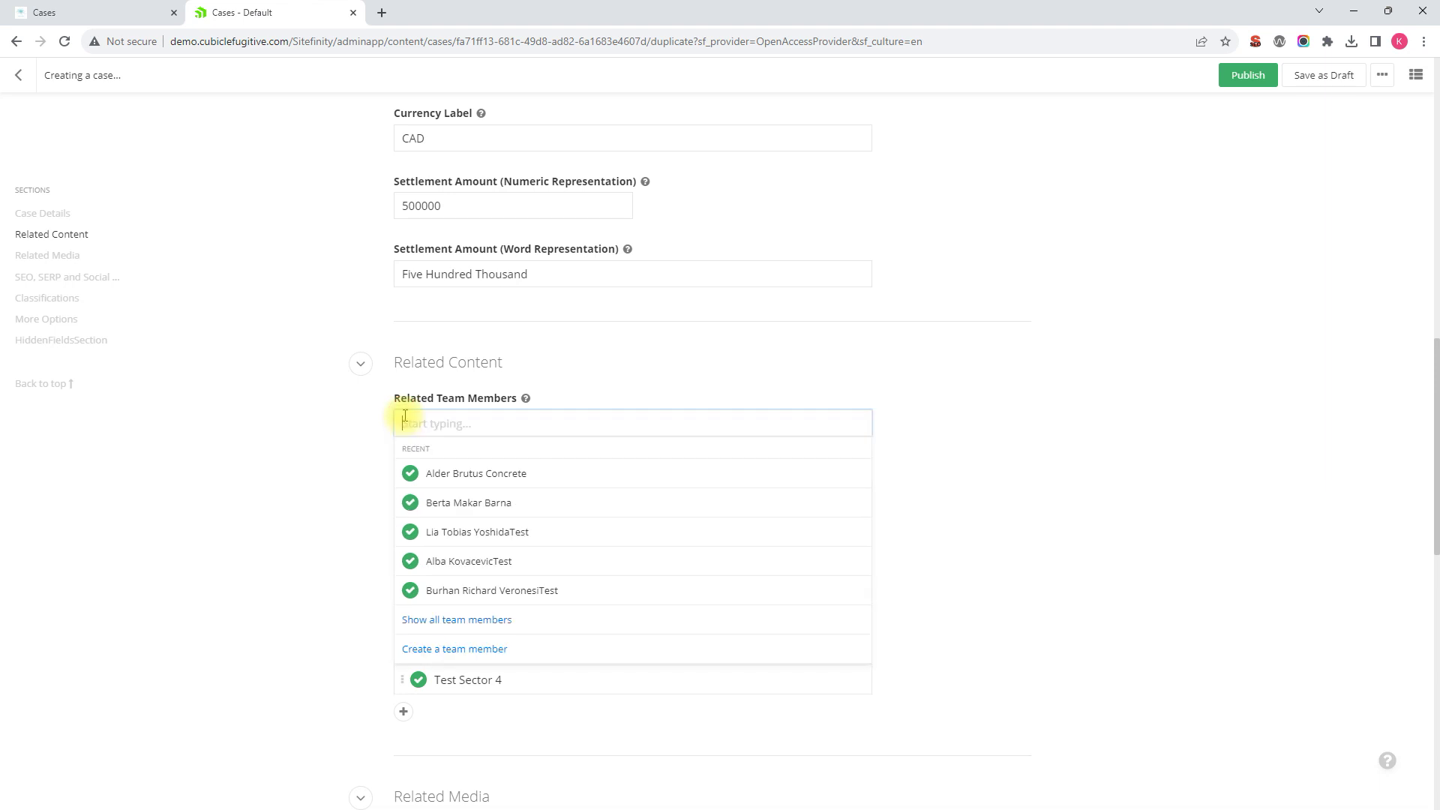
pyautogui.click(498, 534)
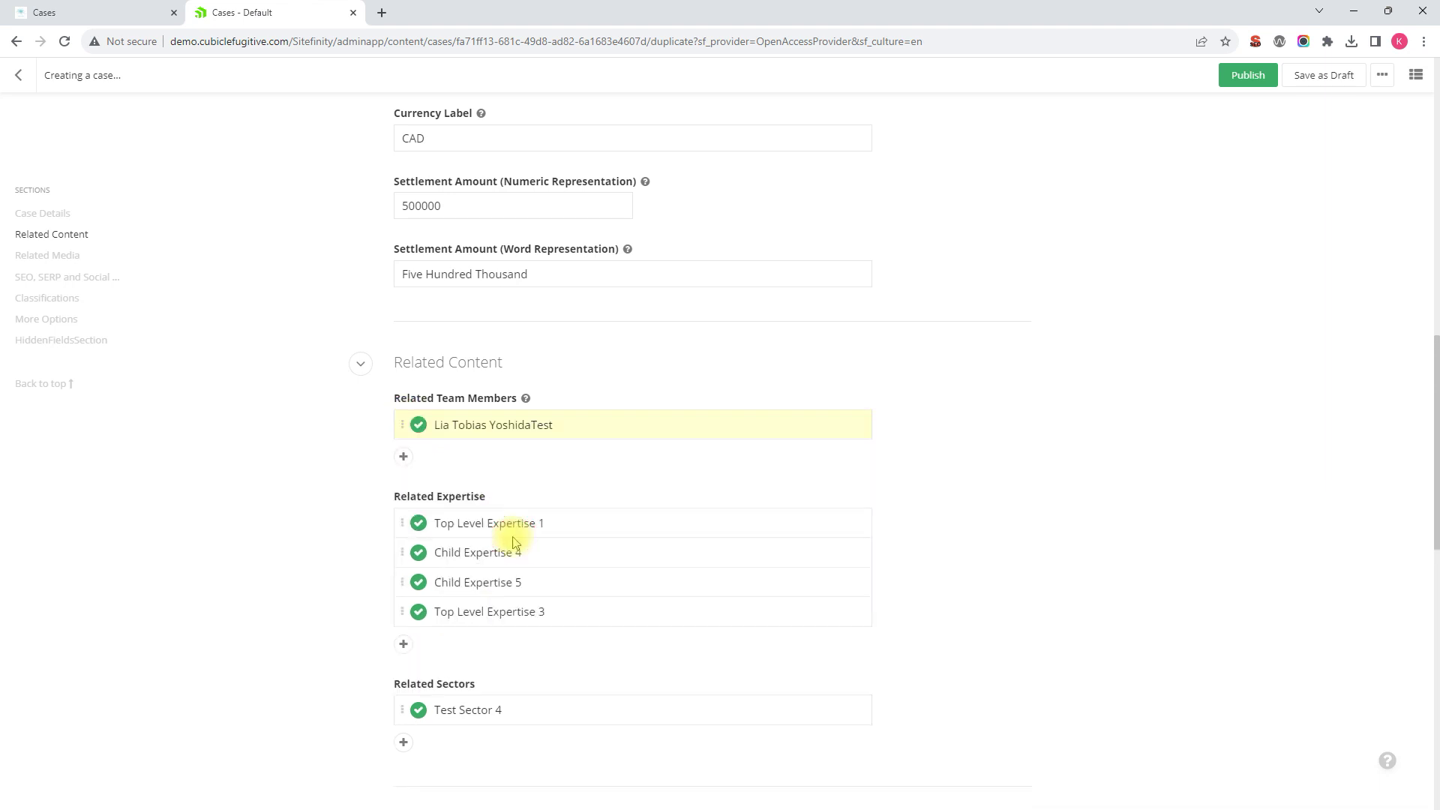
# Remove all existing Related Expertise entries and add Top Level Expertise 7 instead.
pyautogui.click(847, 523)
pyautogui.click(848, 524)
pyautogui.click(849, 524)
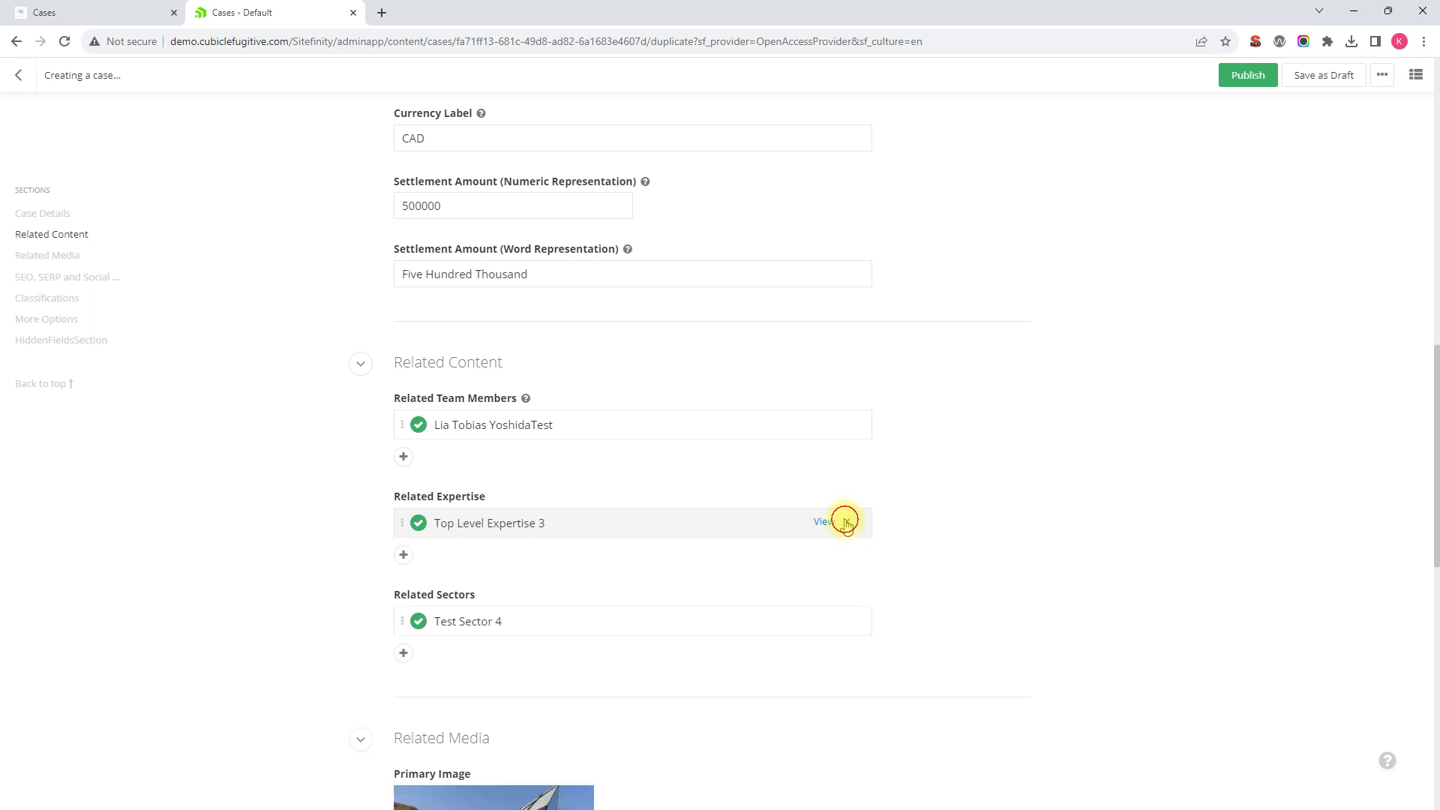
pyautogui.click(845, 521)
pyautogui.click(405, 519)
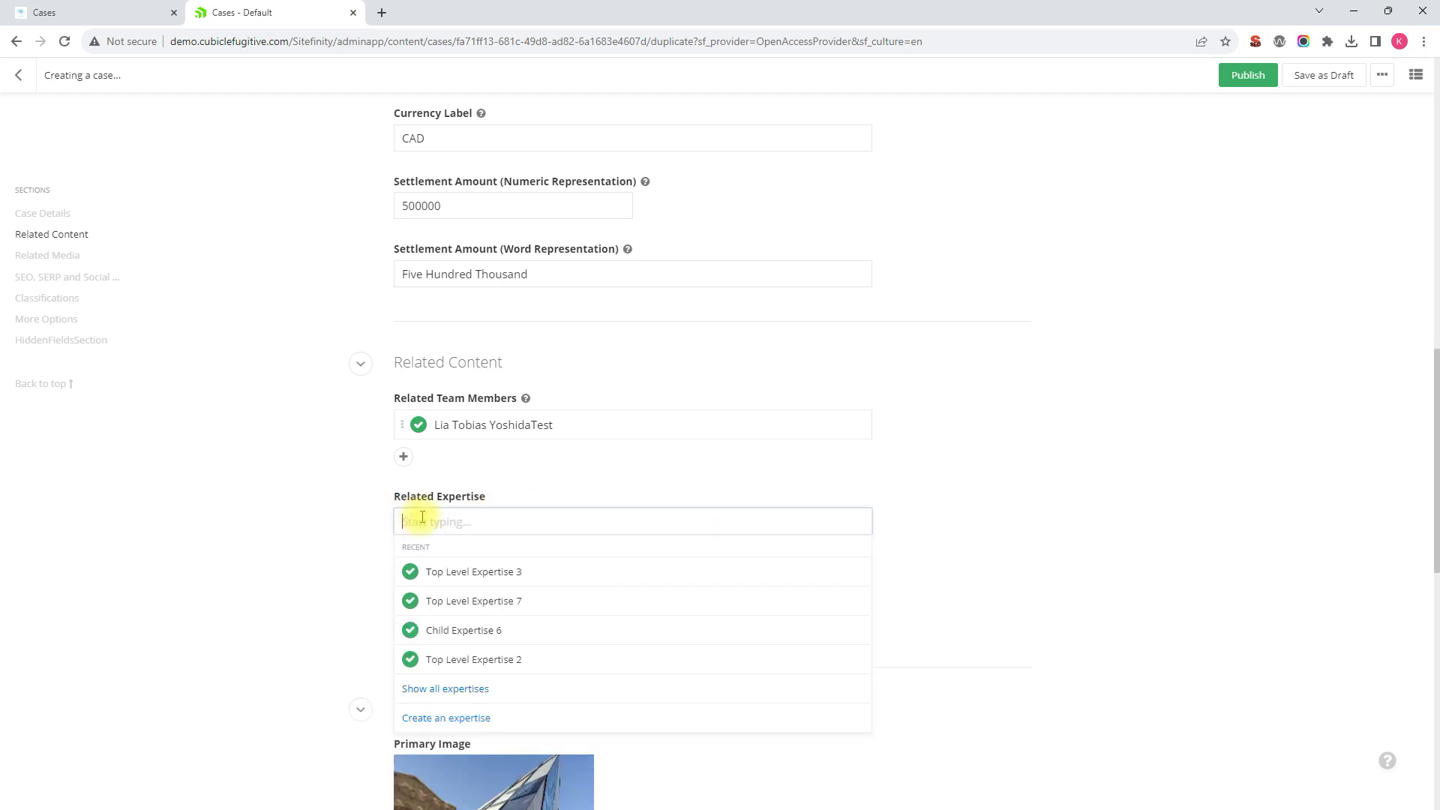
pyautogui.click(484, 602)
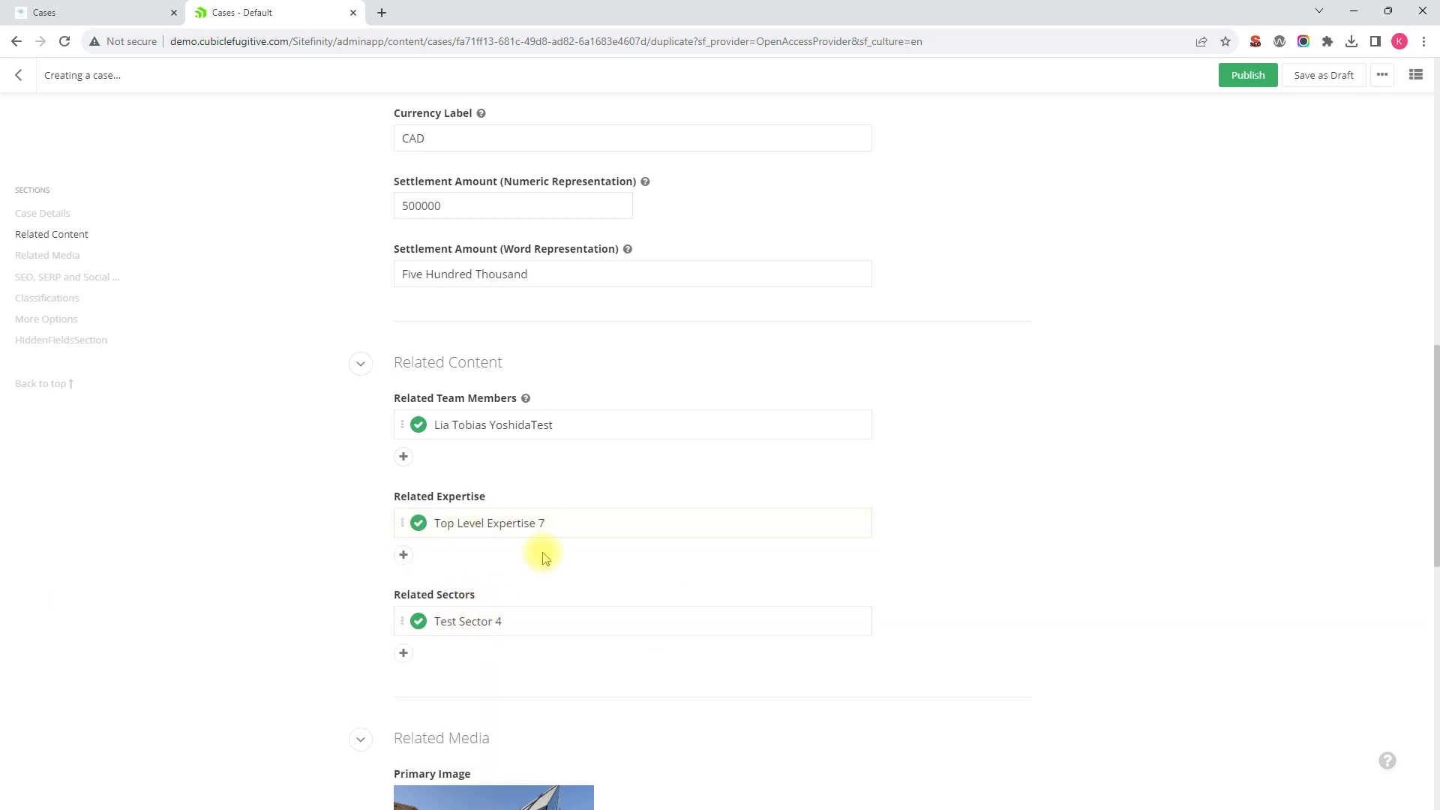
# Replace the Primary Image with the picture of a hand writing beside a laptop from the Page Banners library.
pyautogui.scroll(-1, 484, 593)
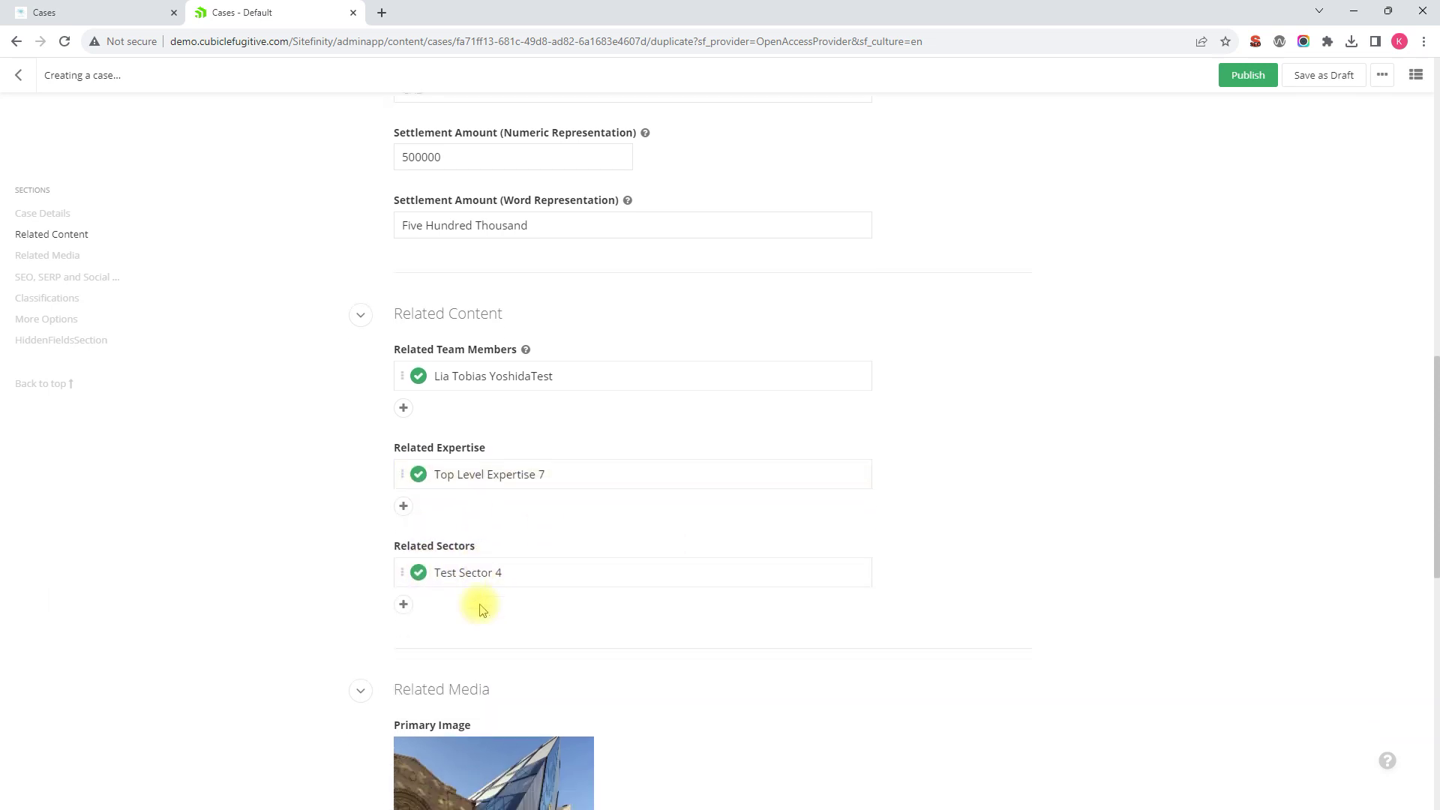
pyautogui.scroll(-1, 561, 555)
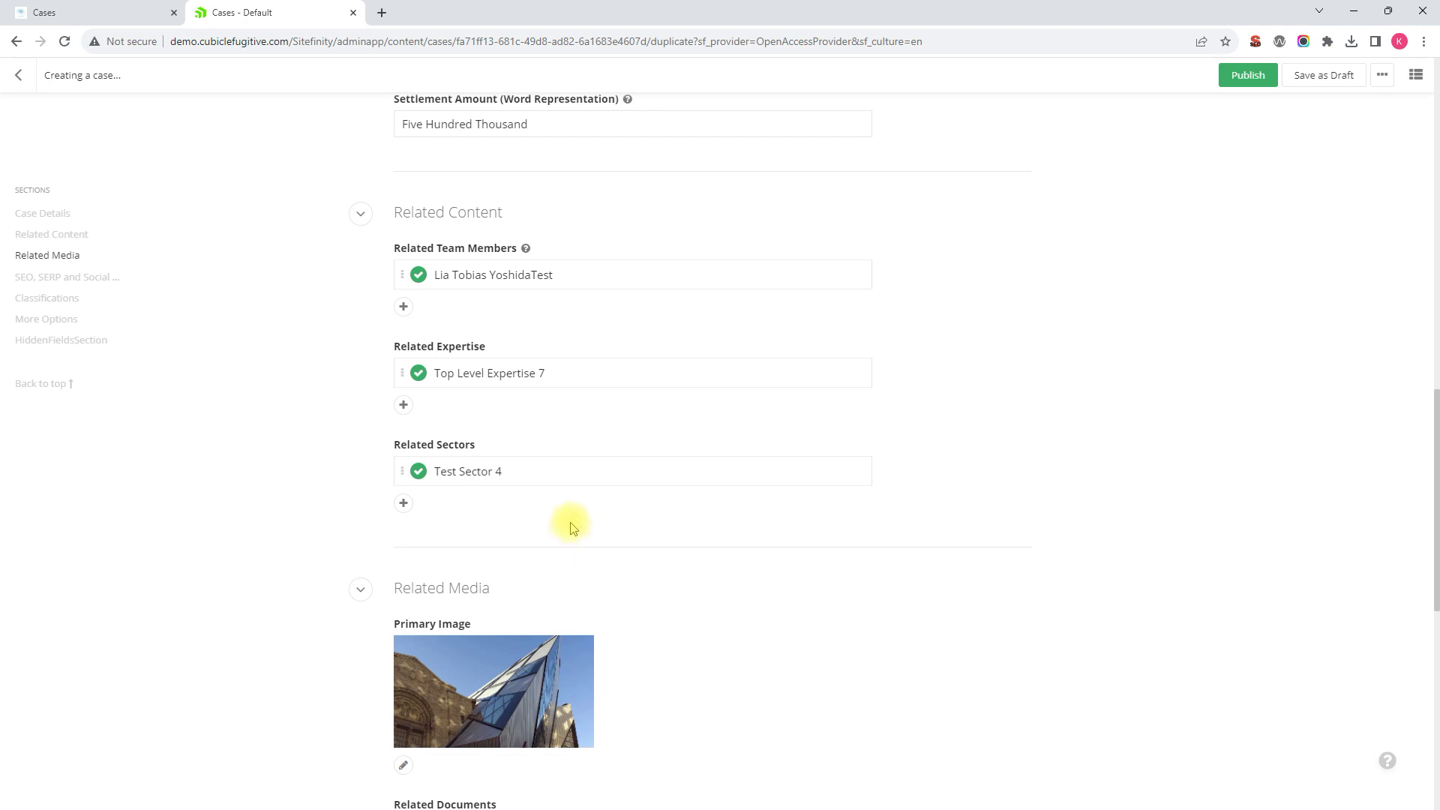
pyautogui.scroll(-1, 578, 525)
pyautogui.scroll(-2, 593, 510)
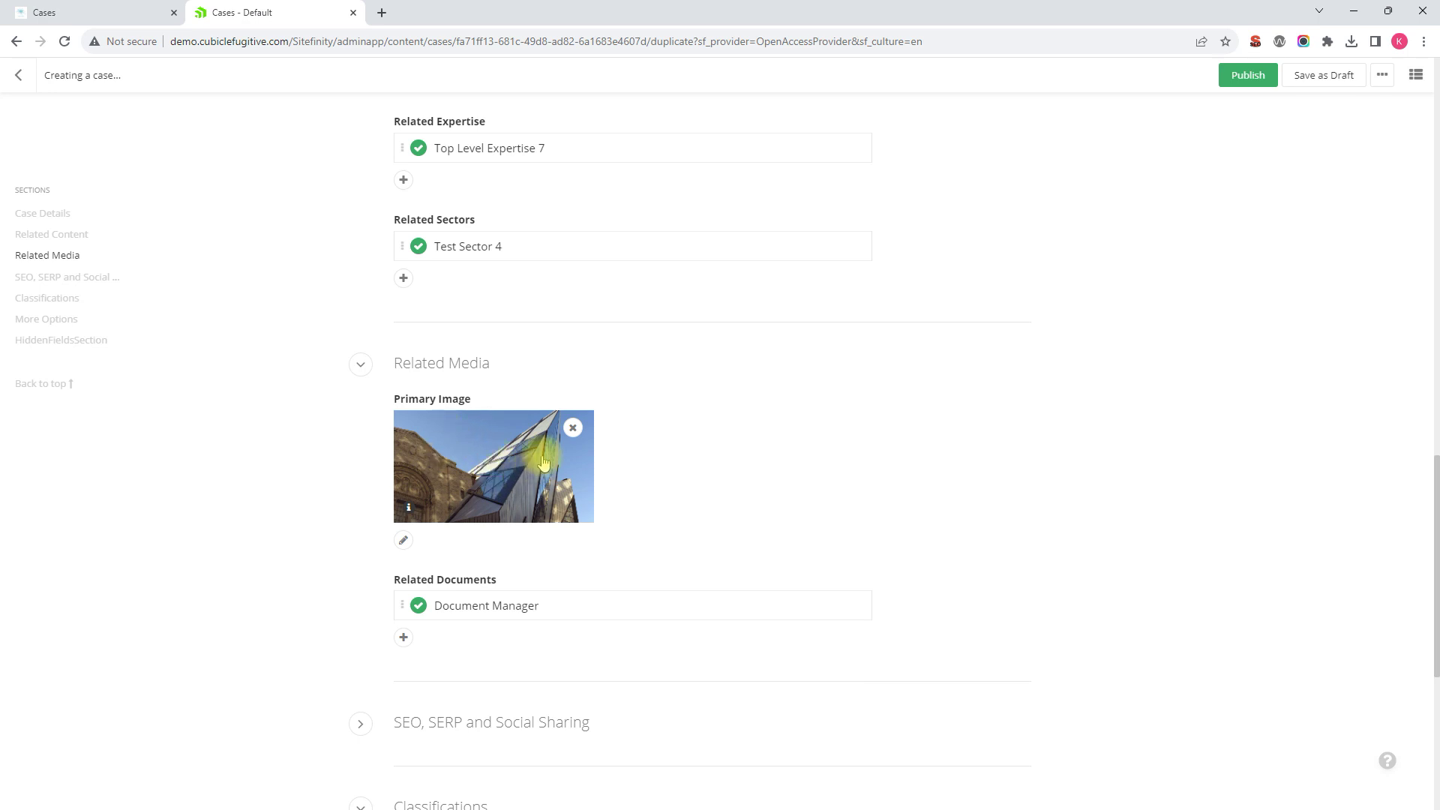
pyautogui.click(573, 429)
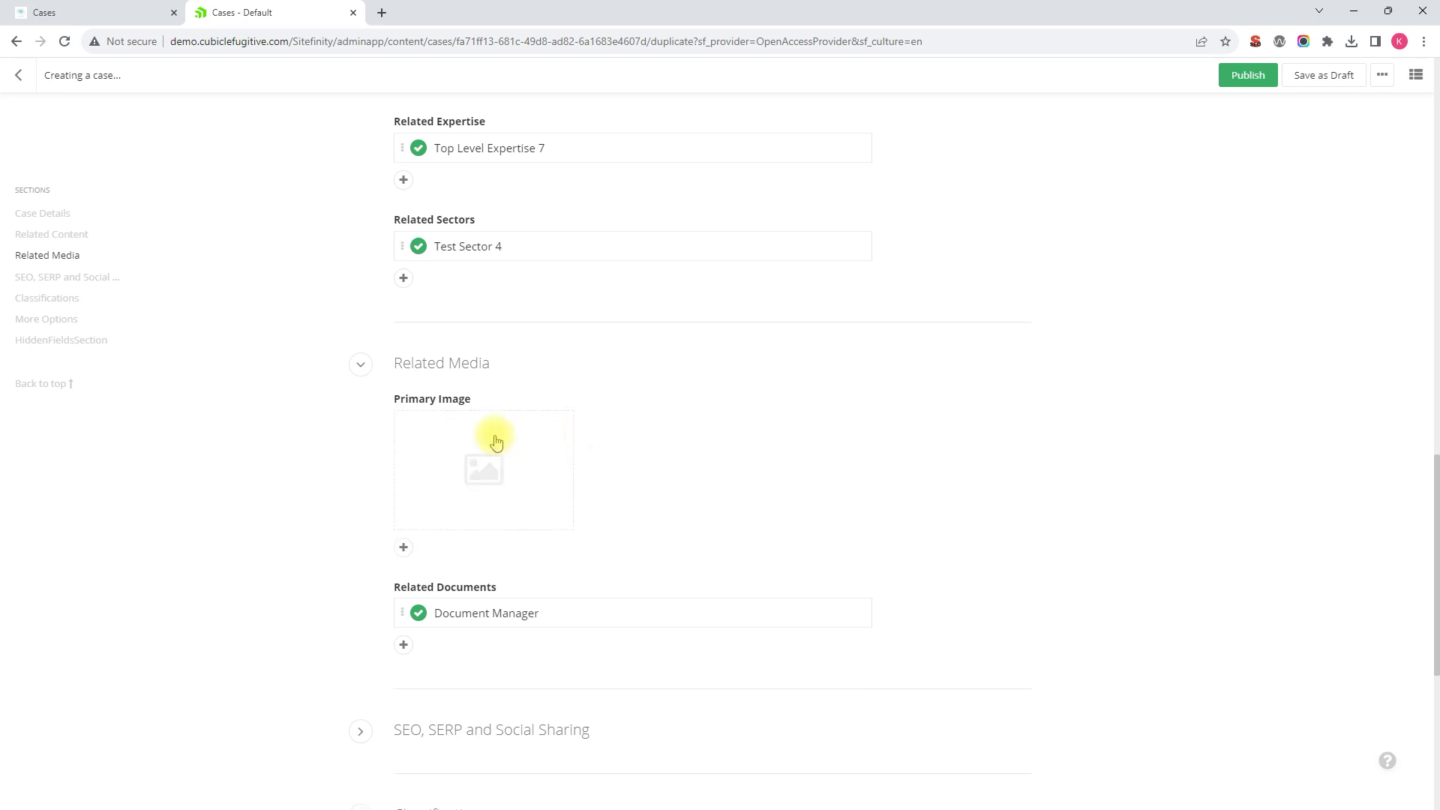
pyautogui.click(403, 547)
pyautogui.click(685, 556)
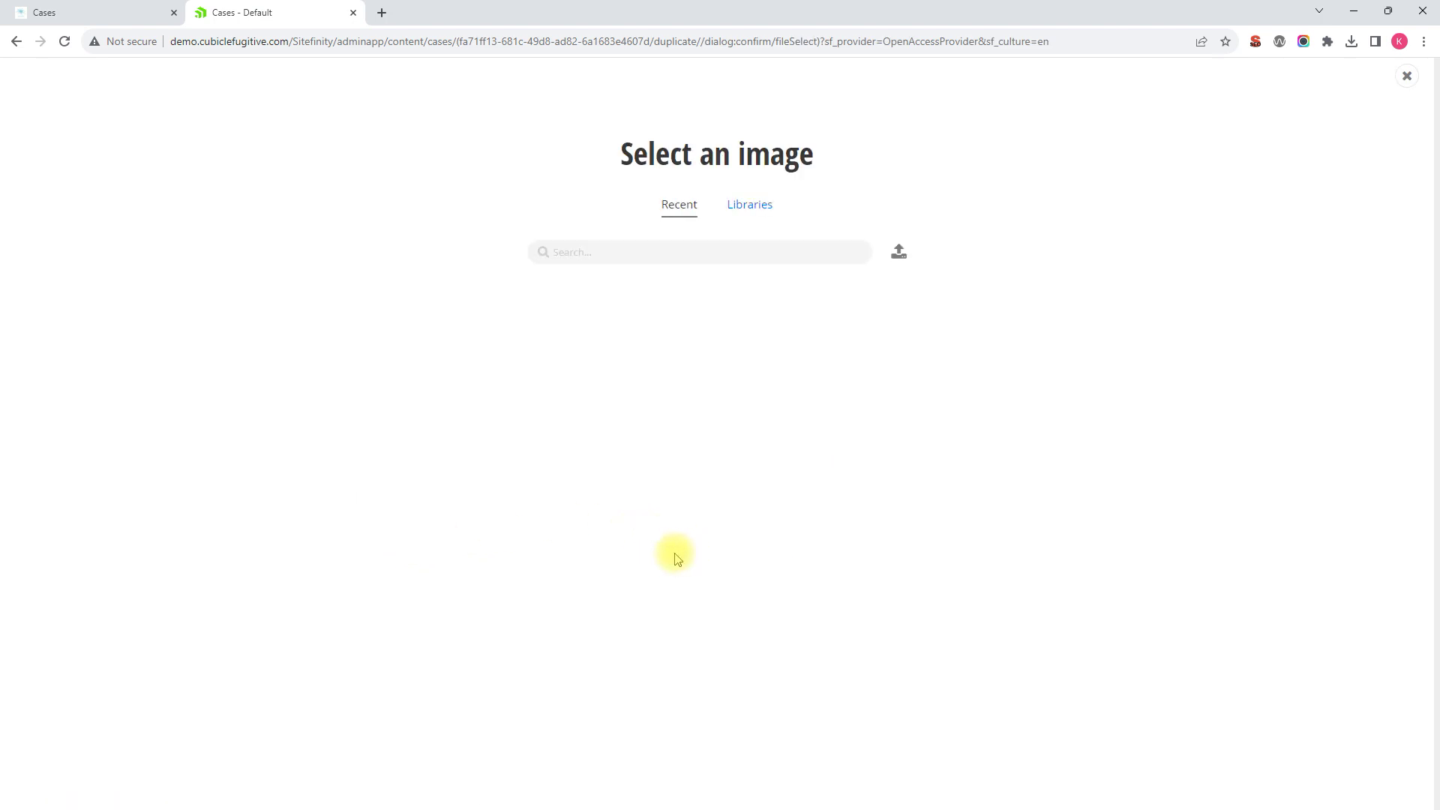
pyautogui.click(759, 210)
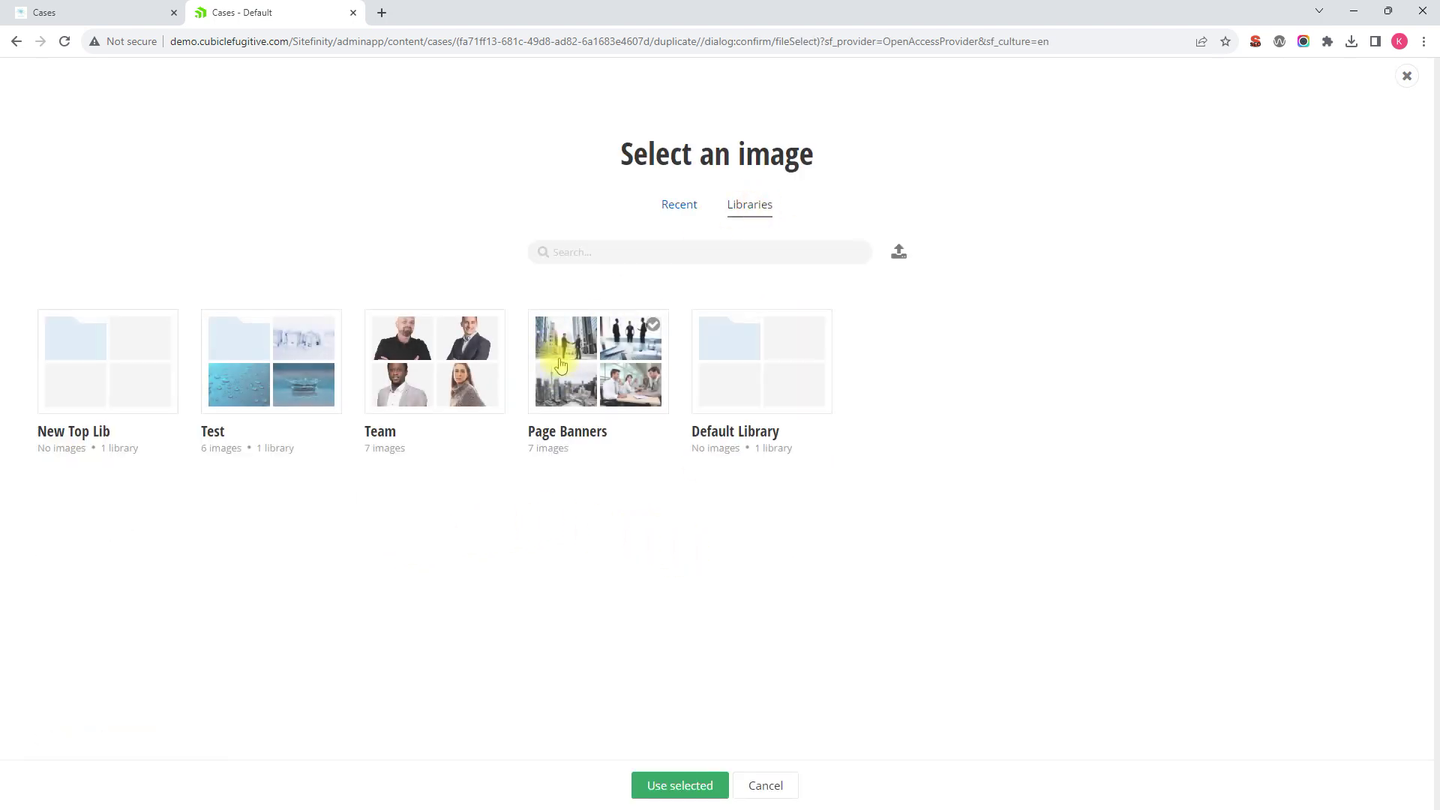
pyautogui.click(559, 375)
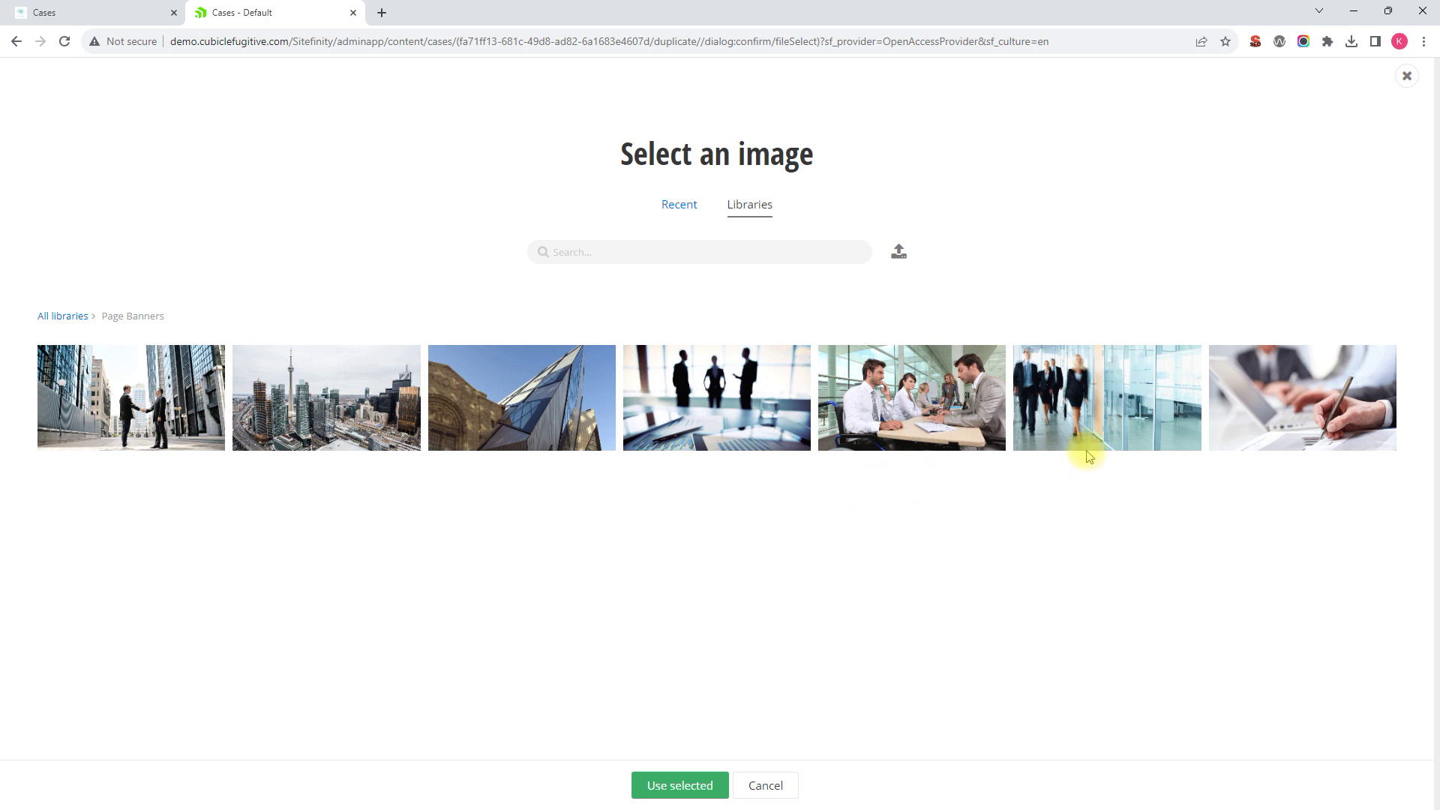
pyautogui.click(1294, 413)
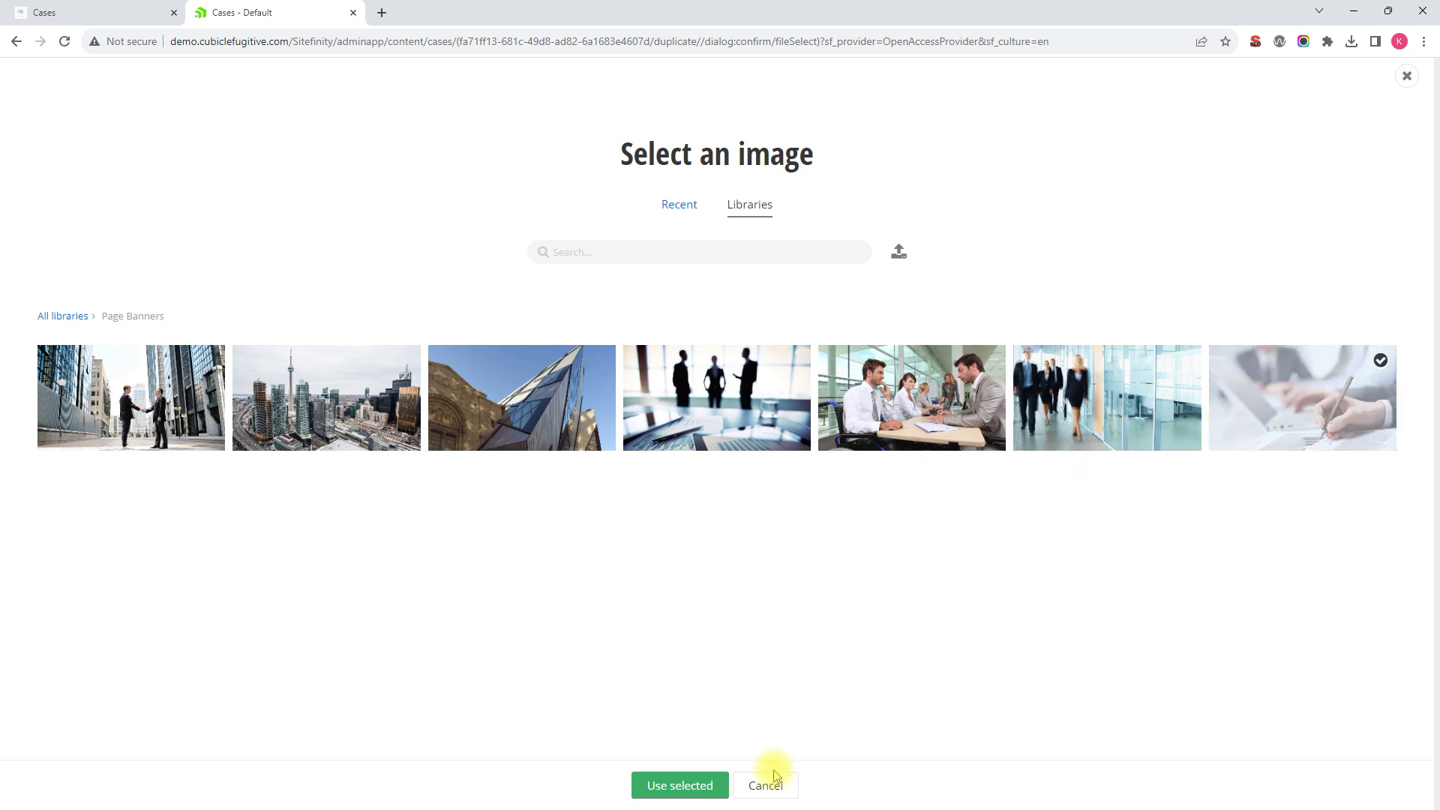
pyautogui.click(658, 784)
# Remove Document Manager from the Related Documents and add the tag Test1 to the case's classifications.
pyautogui.moveTo(827, 597)
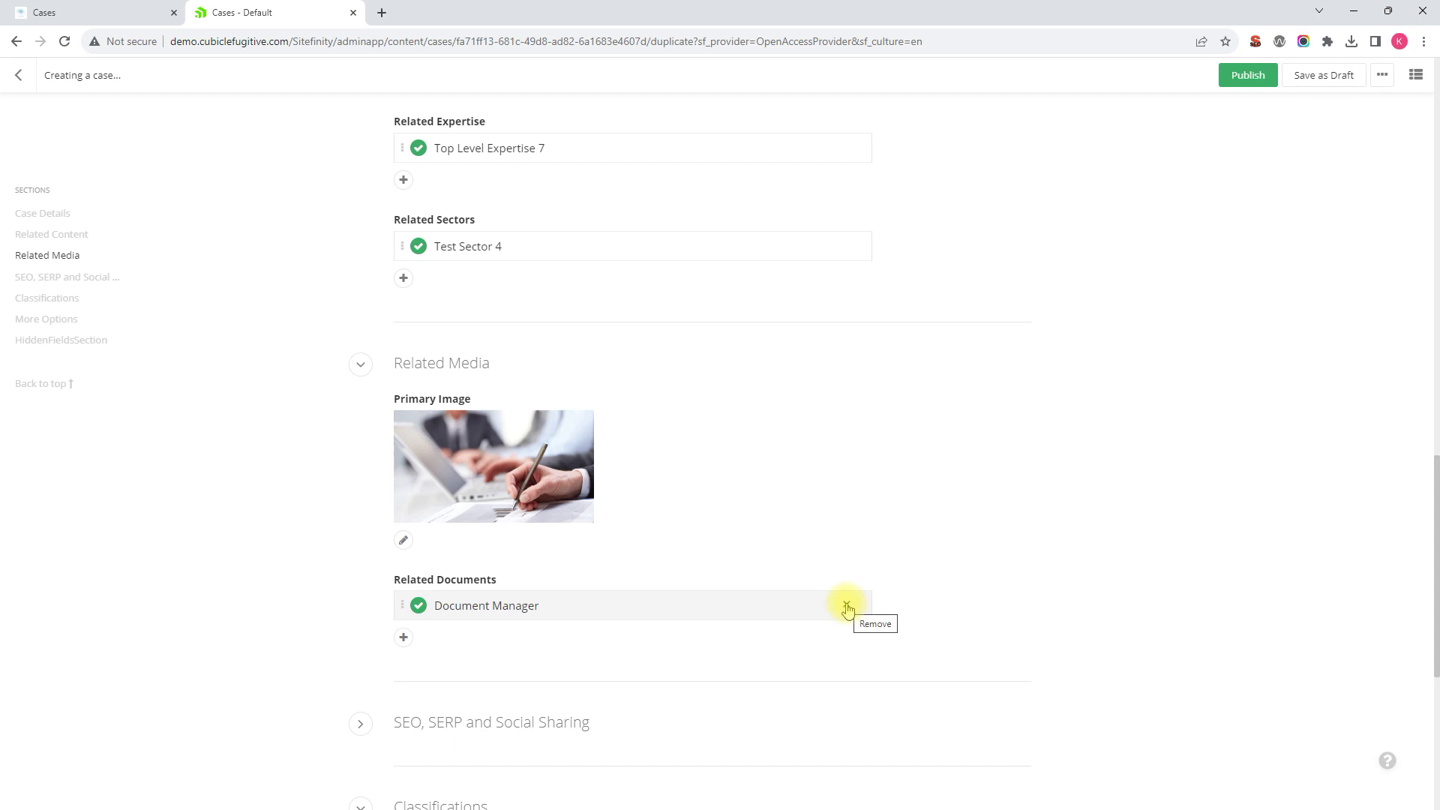
pyautogui.click(847, 607)
pyautogui.scroll(-3, 713, 510)
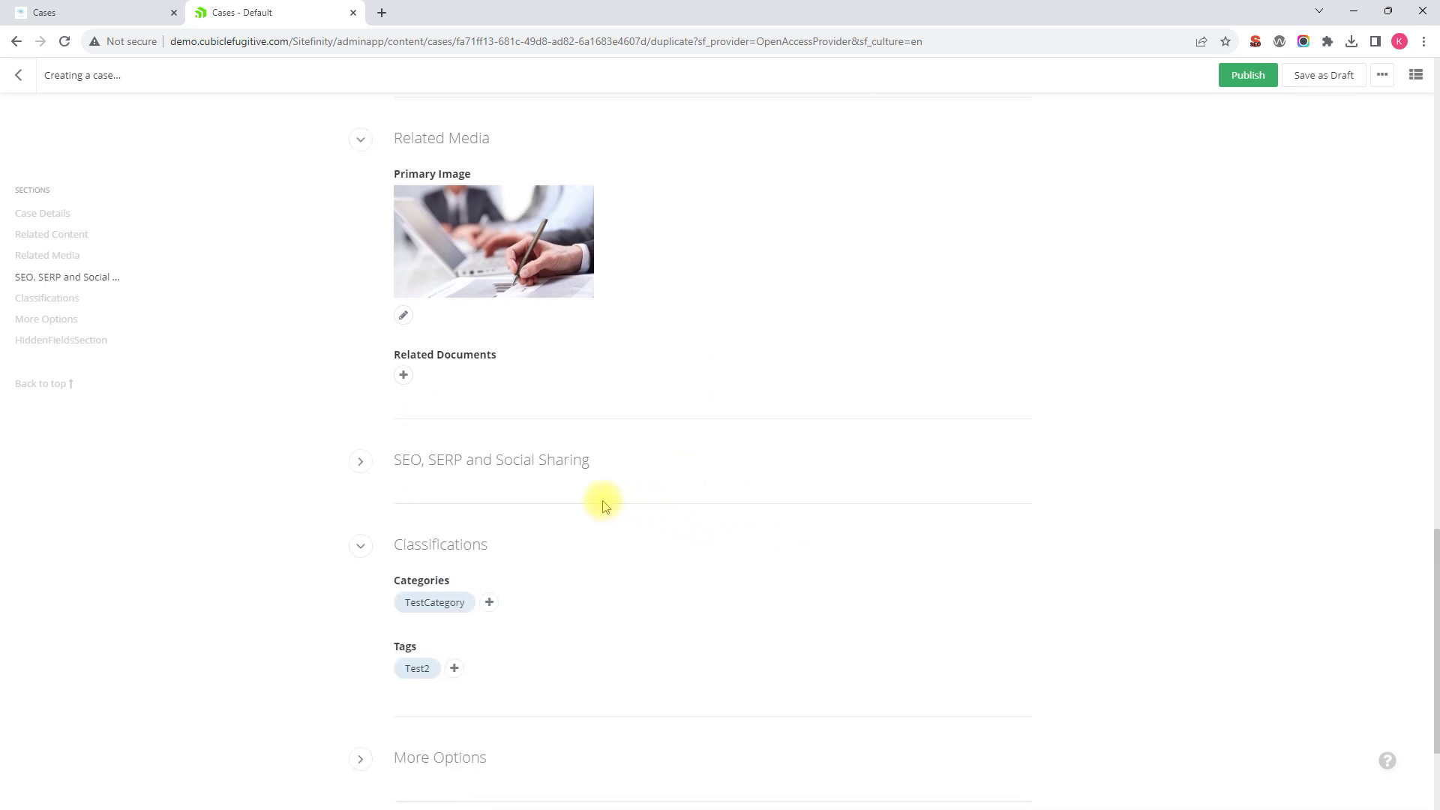
pyautogui.click(458, 673)
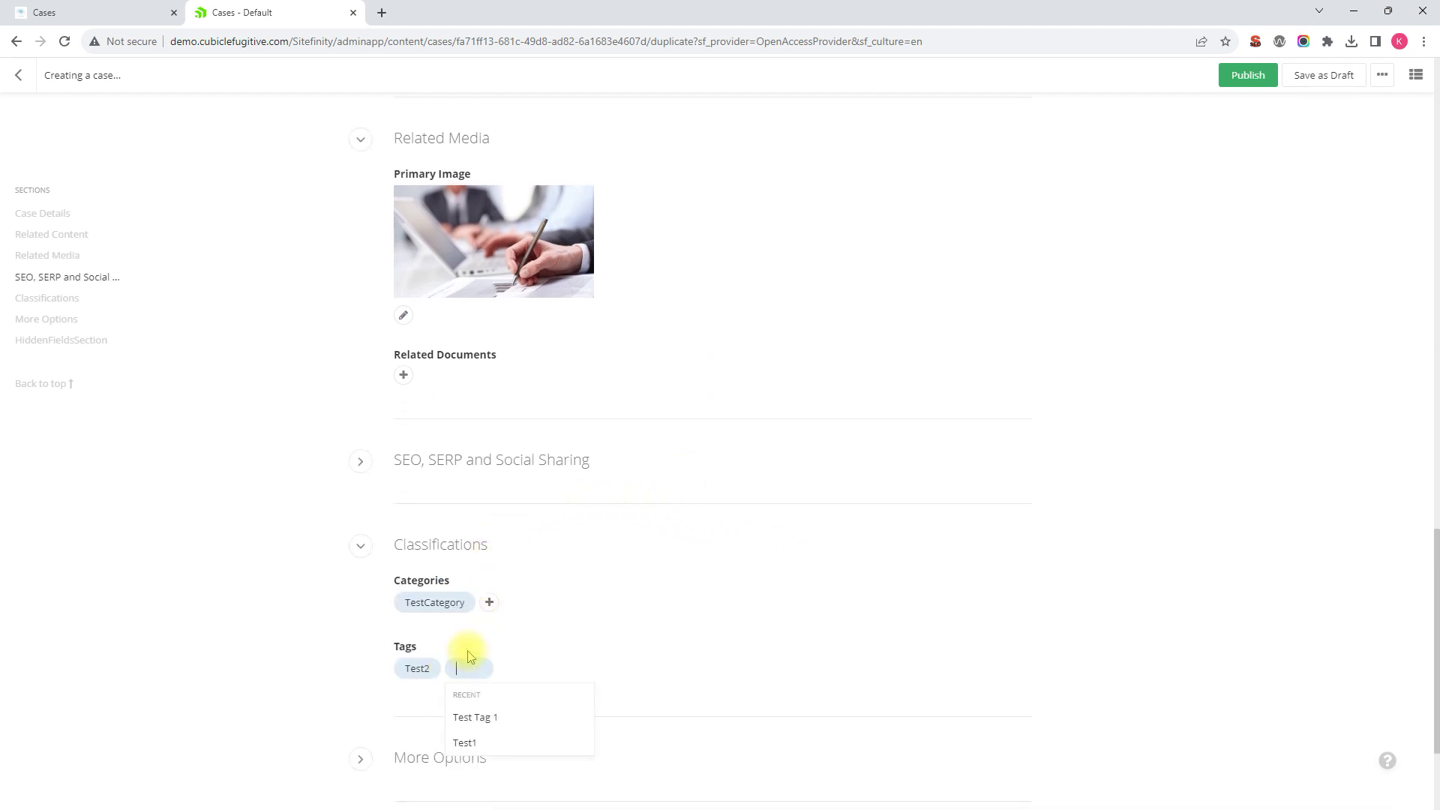
pyautogui.click(461, 739)
pyautogui.click(710, 582)
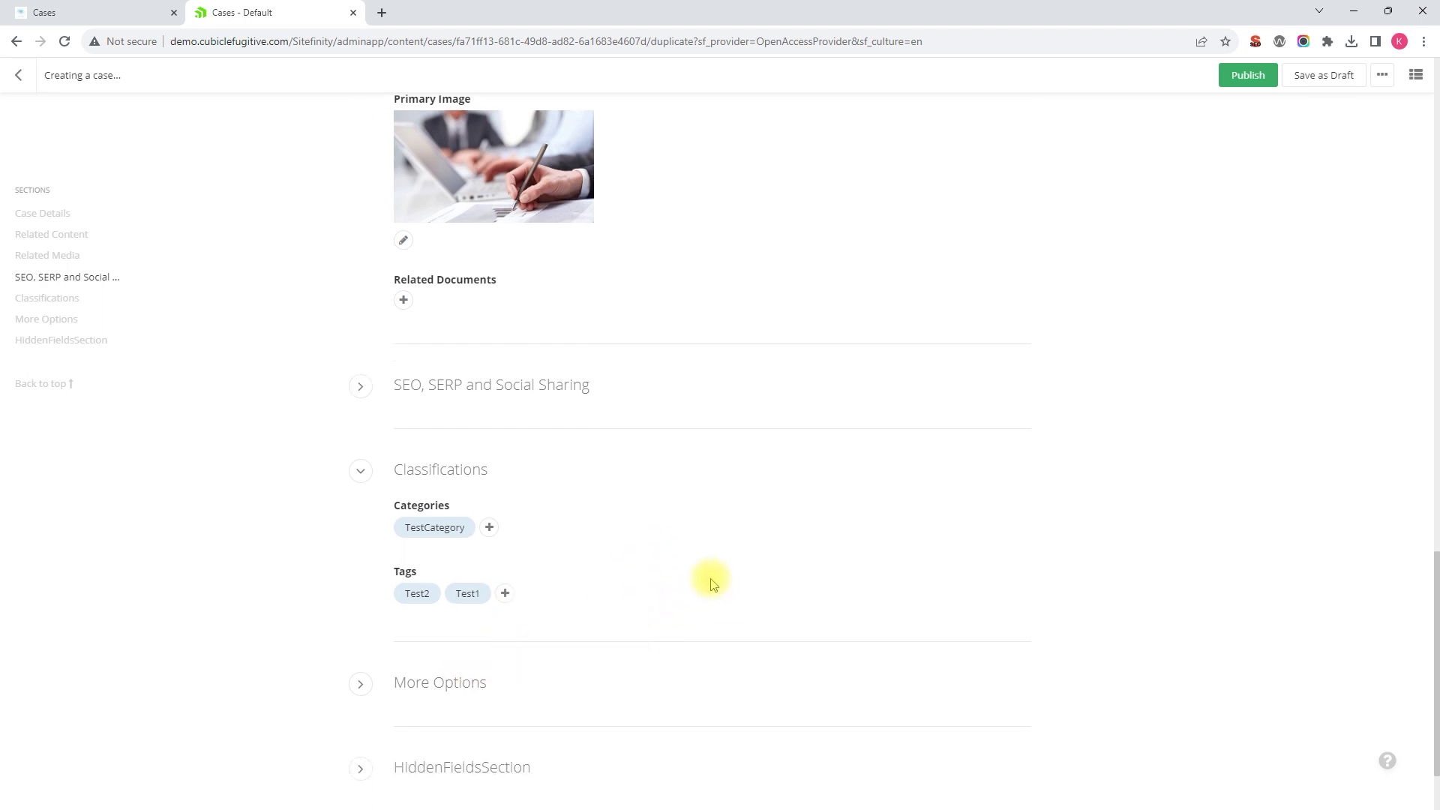
# Save the duplicated case as a draft and publish it.
pyautogui.scroll(-3, 706, 578)
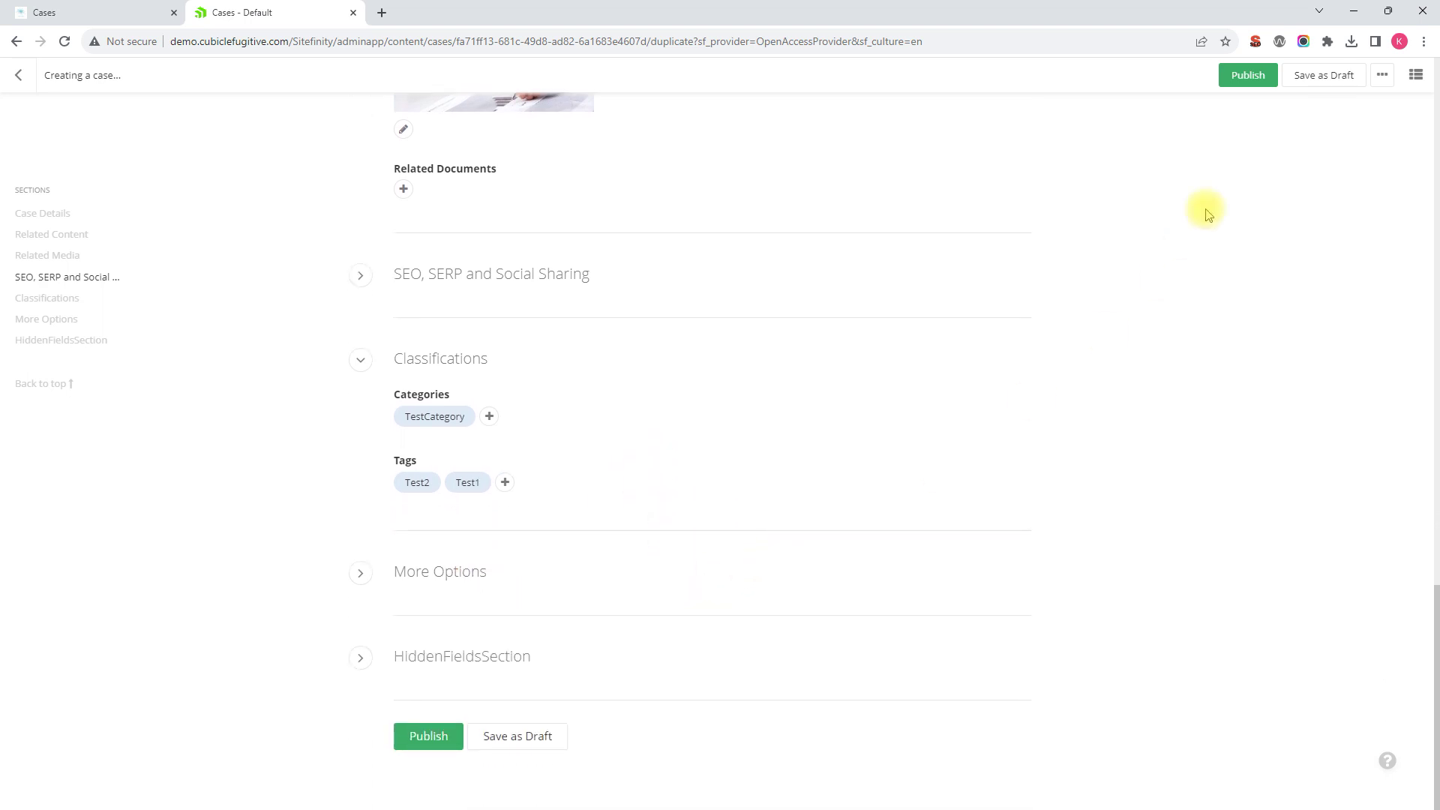
pyautogui.click(1325, 78)
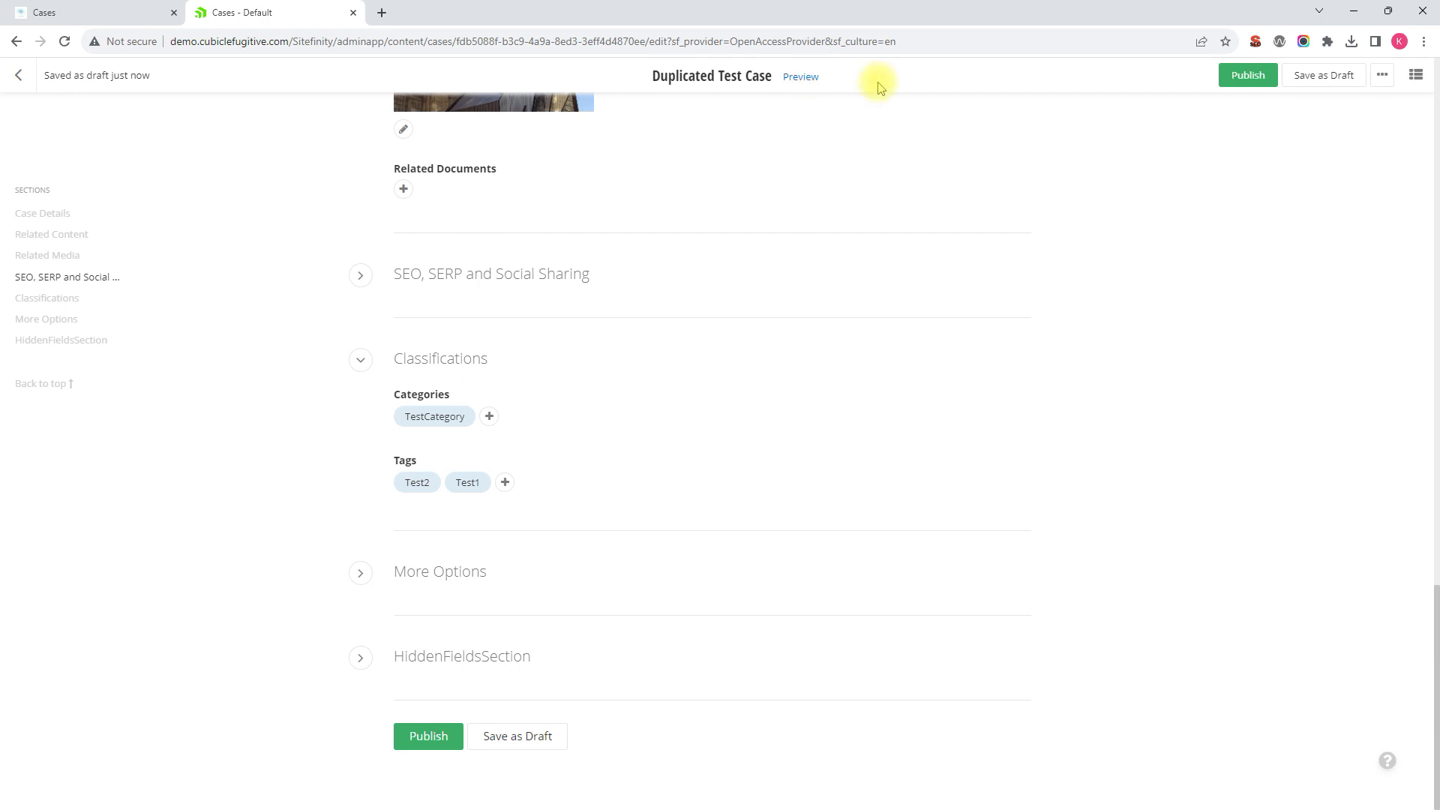
pyautogui.click(1248, 78)
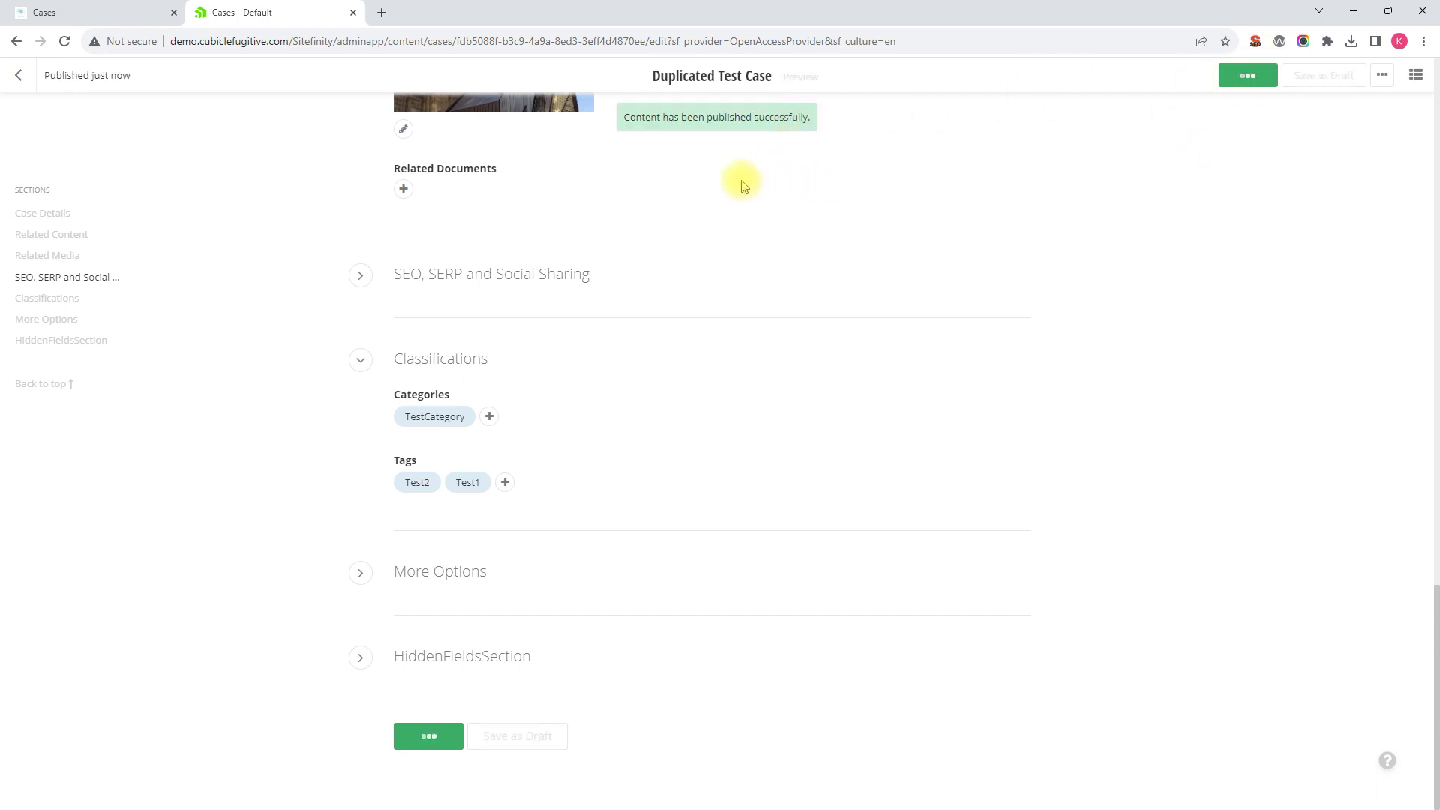
# Reload the public website's Cases page and open Duplicated Test Case to review its published image, content and related items.
pyautogui.click(103, 15)
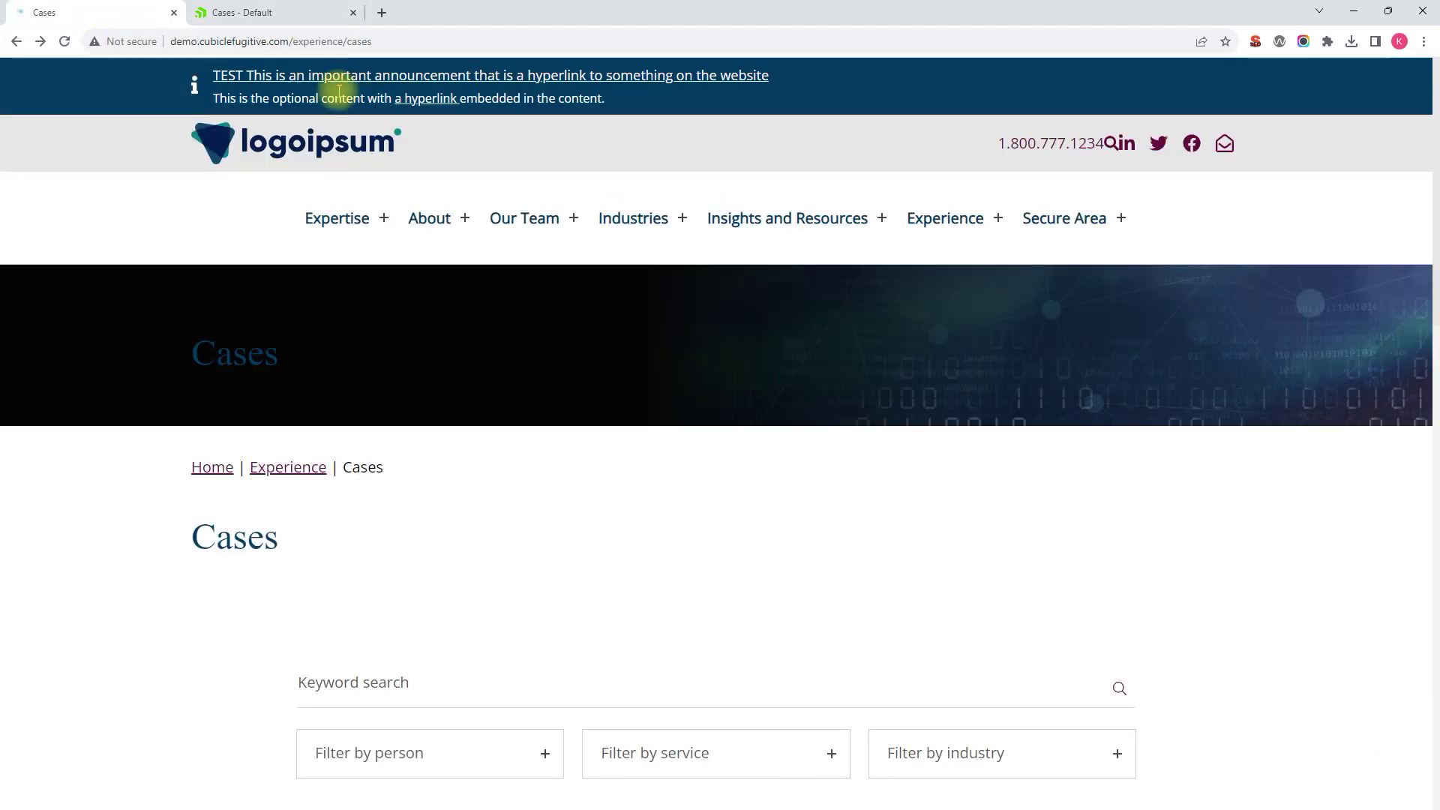
pyautogui.scroll(-3, 593, 319)
pyautogui.scroll(-4, 598, 315)
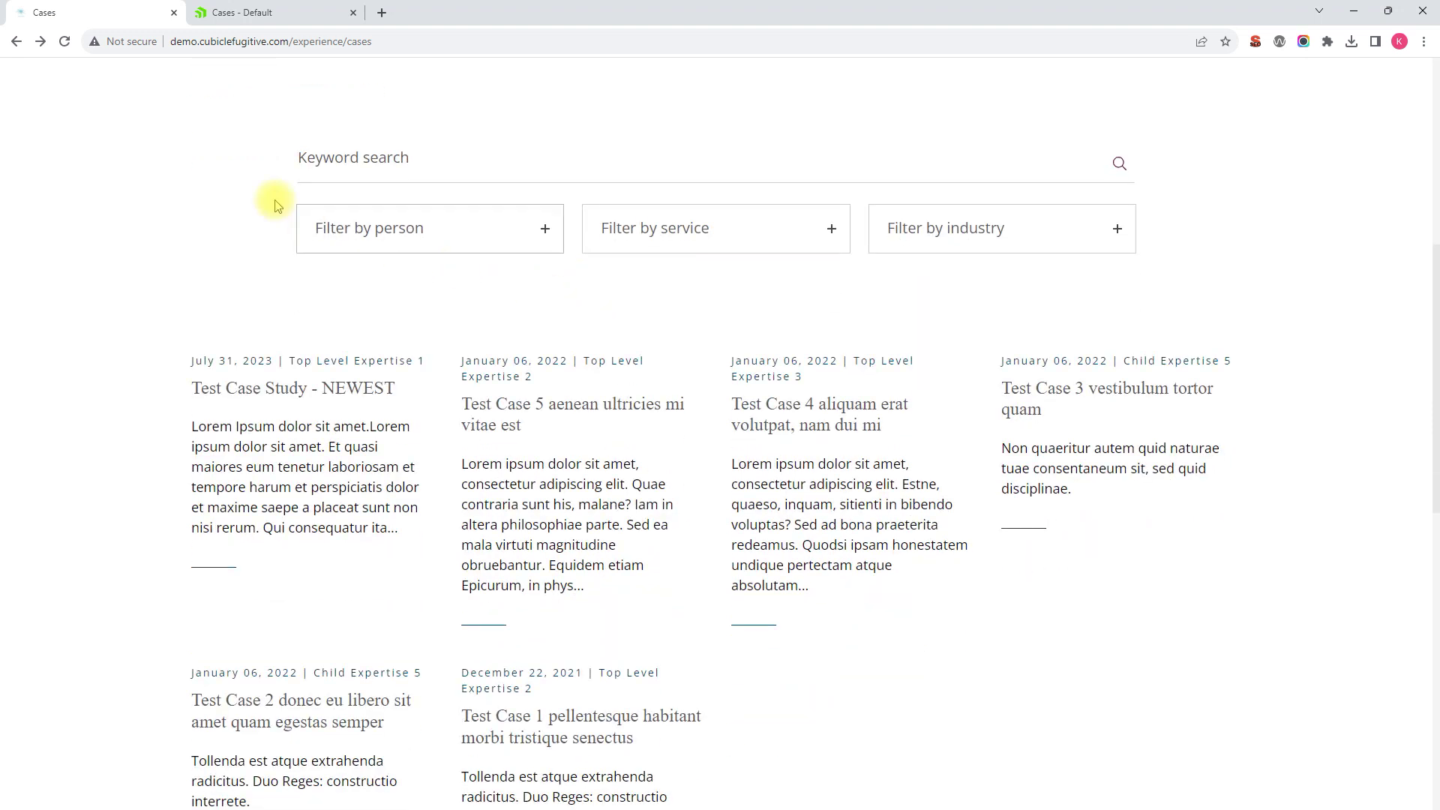
pyautogui.click(65, 41)
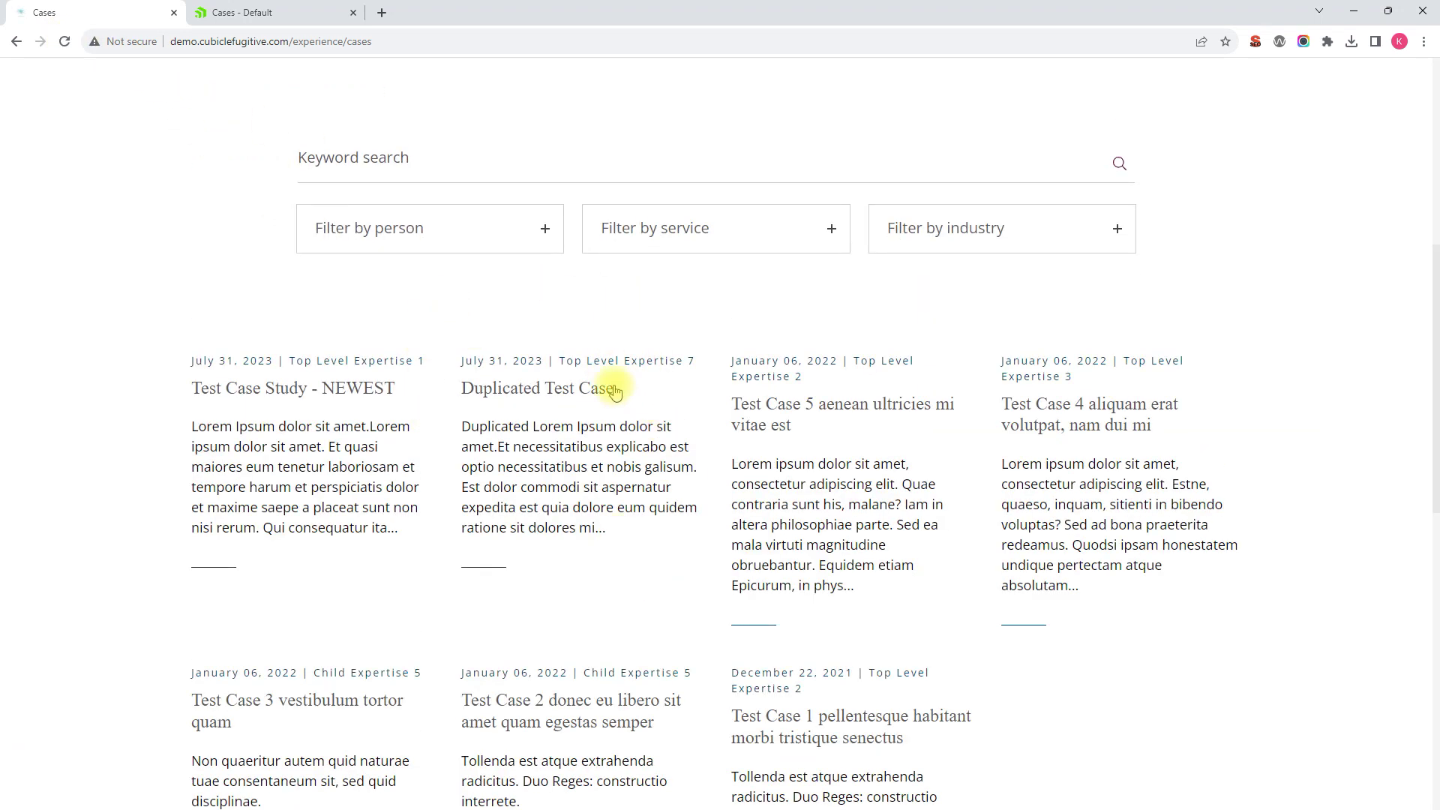
pyautogui.click(517, 394)
pyautogui.scroll(-10, 603, 375)
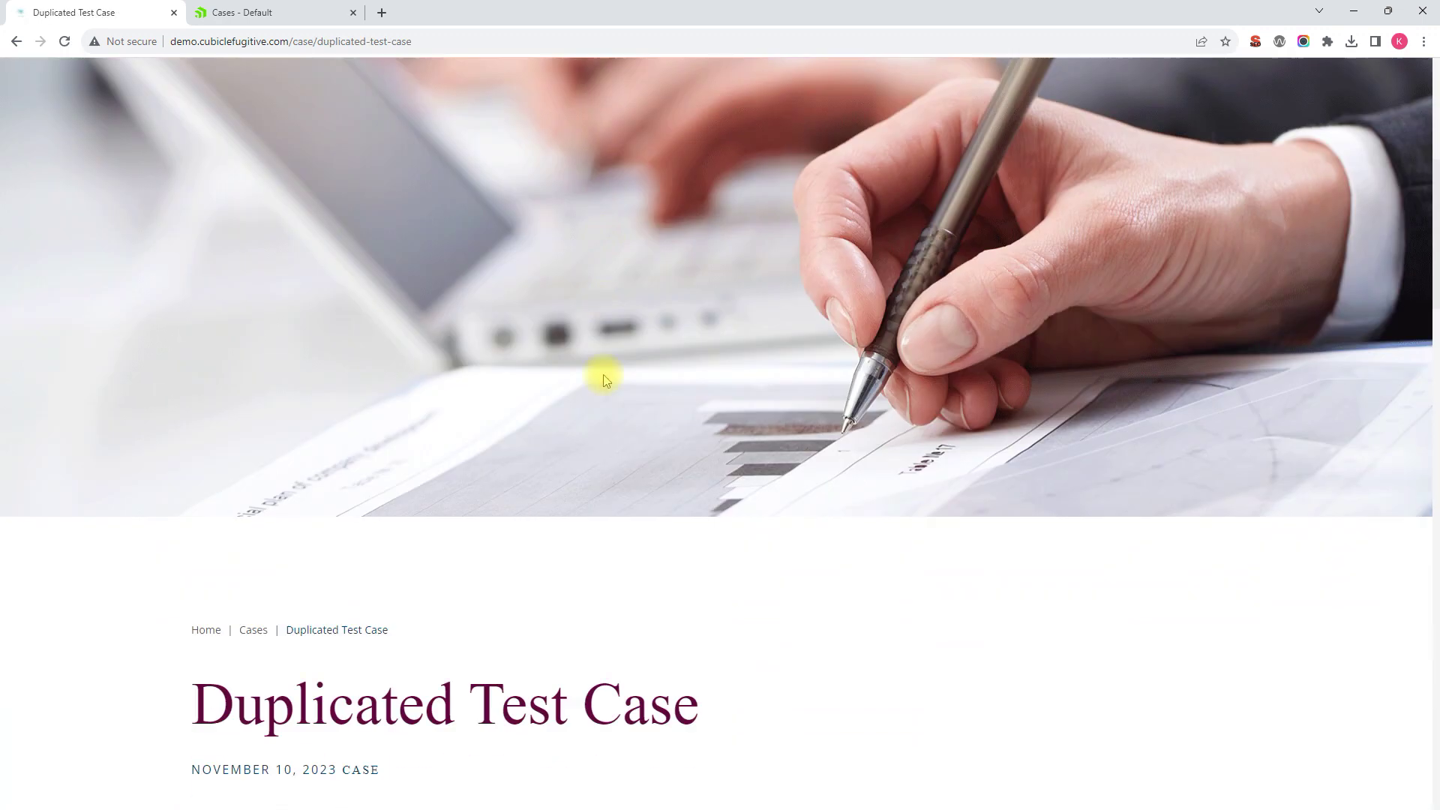
pyautogui.scroll(-15, 605, 380)
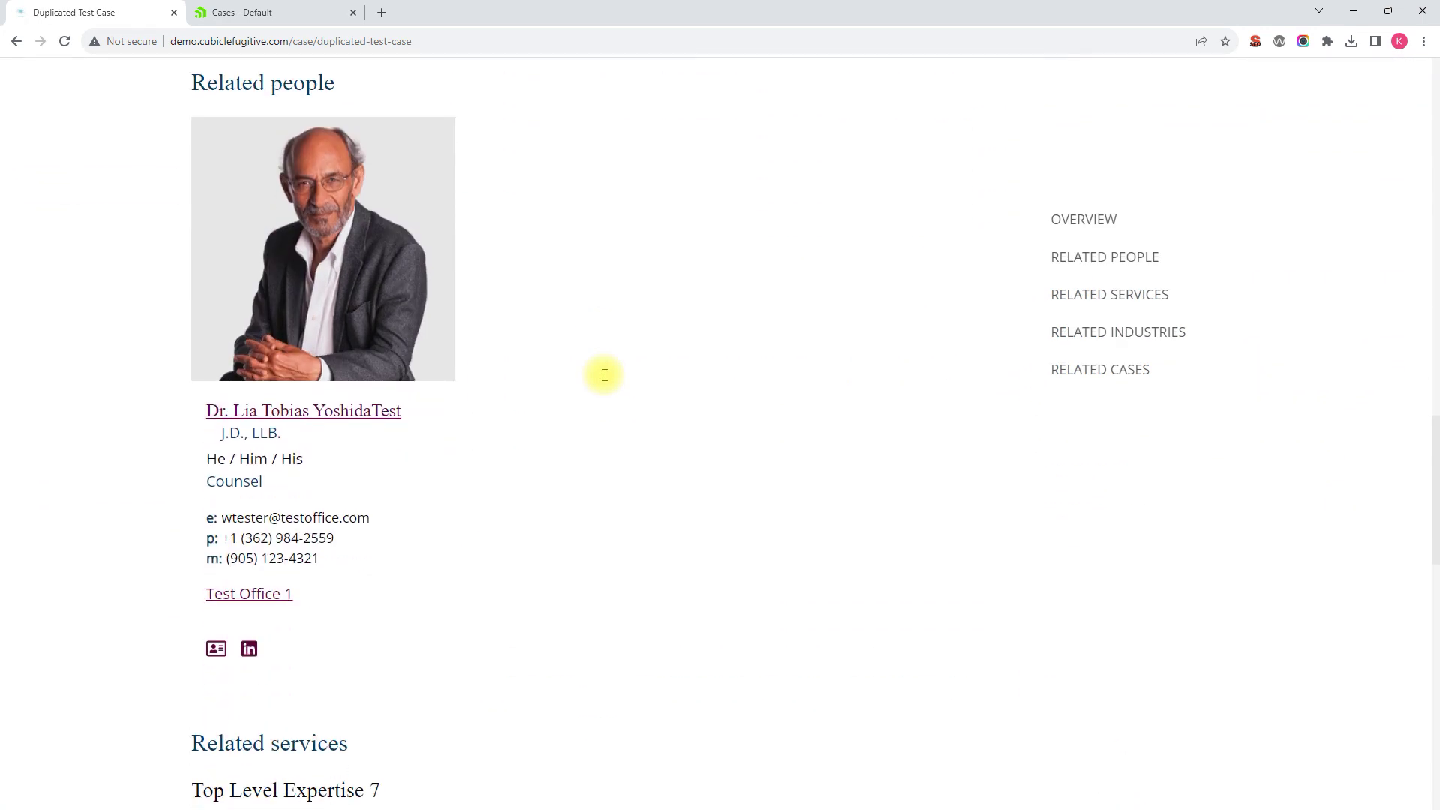
pyautogui.scroll(9, 607, 380)
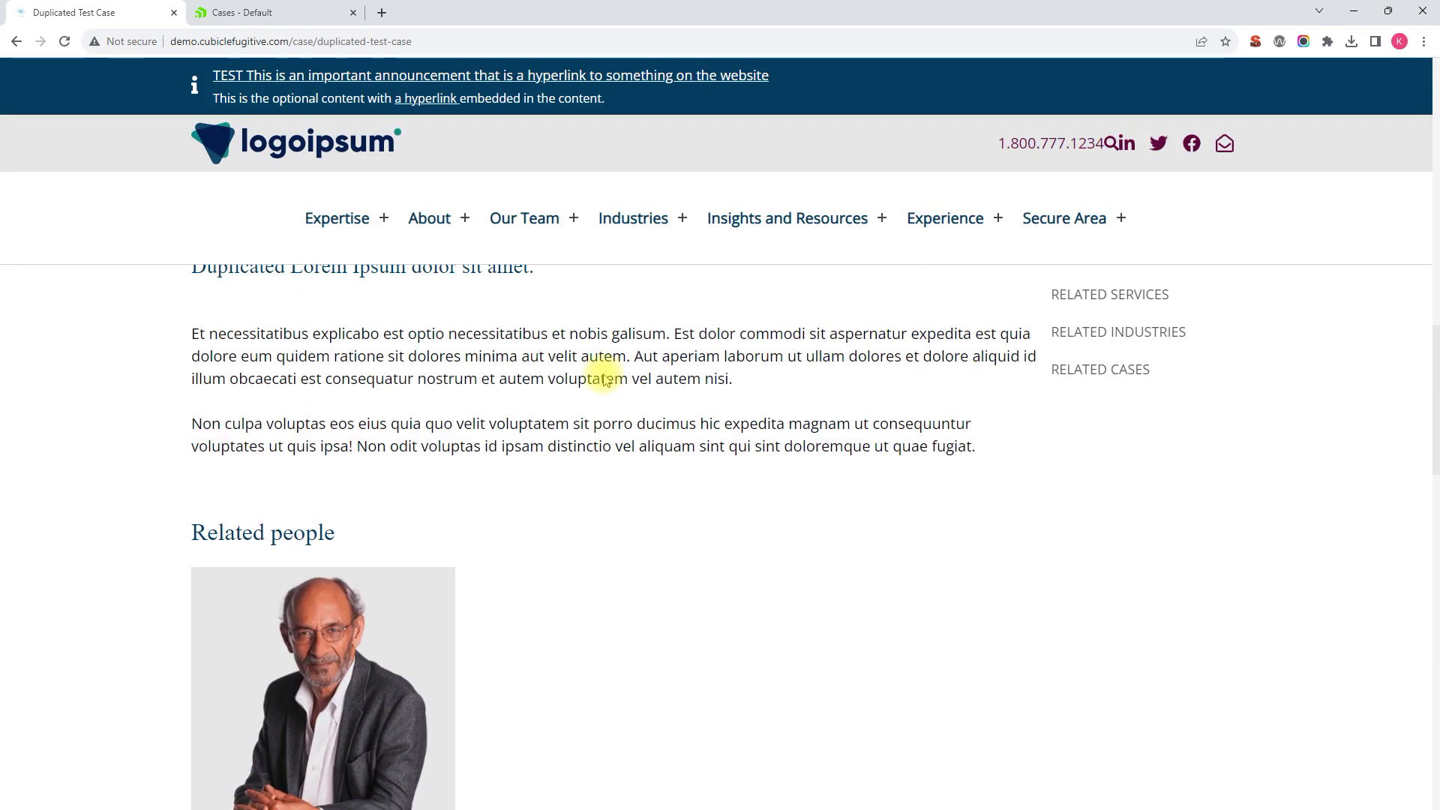